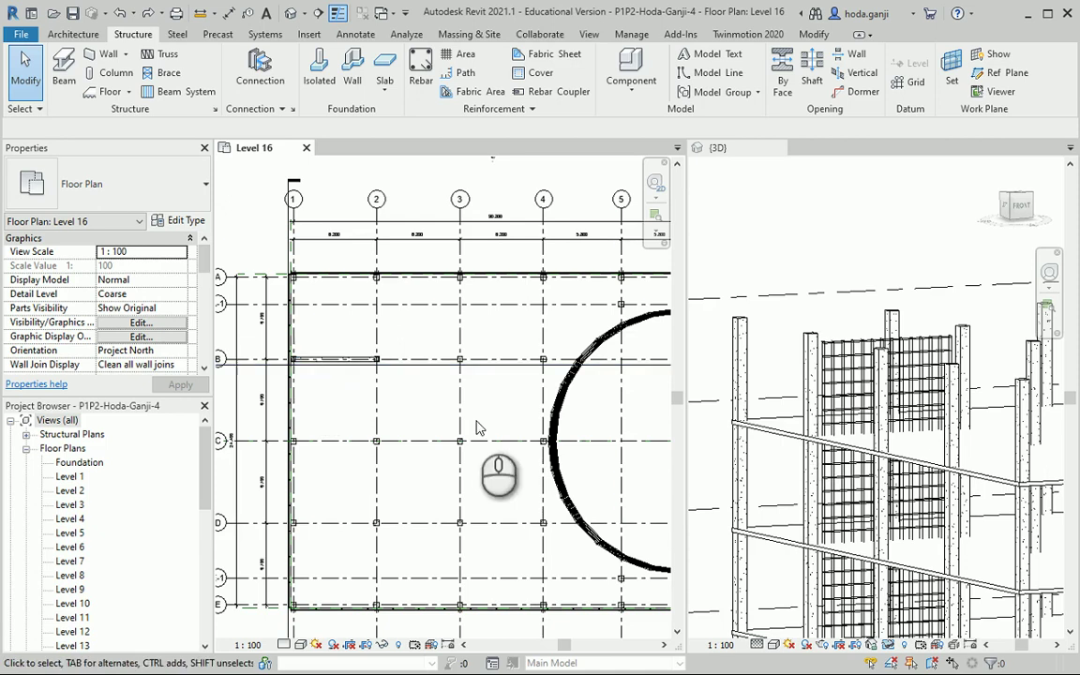
{"action": "scroll", "coordinate": [774, 429], "scroll_direction": "up", "scroll_amount": 2}
{"action": "scroll", "coordinate": [380, 296], "scroll_direction": "up", "scroll_amount": 1}
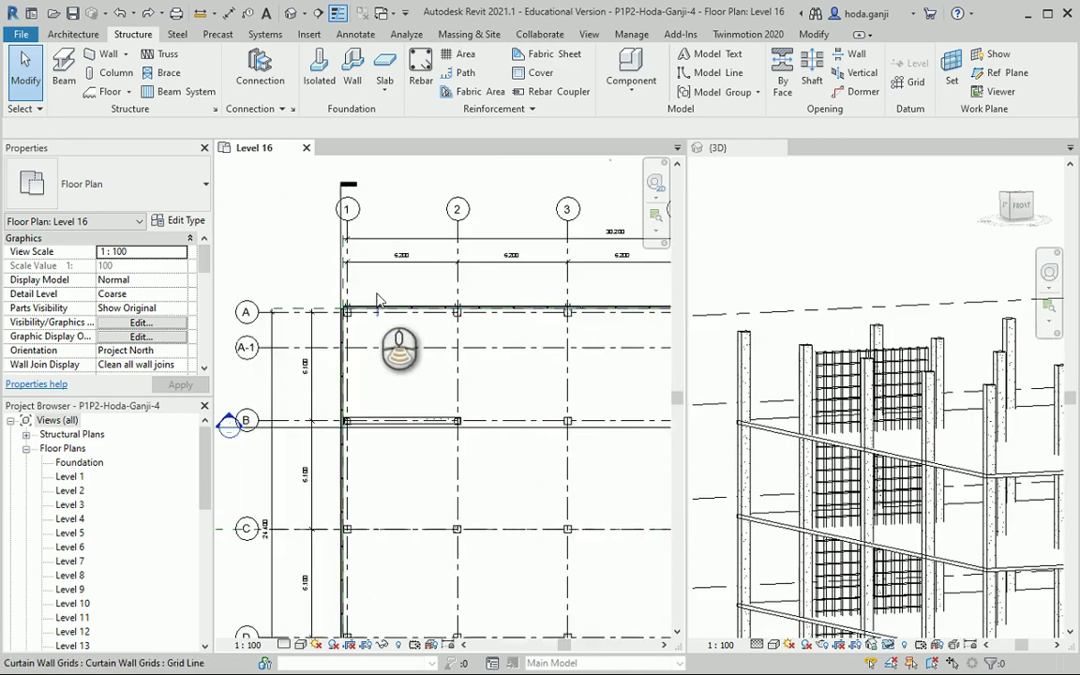
{"action": "scroll", "coordinate": [310, 281], "scroll_direction": "up", "scroll_amount": 2}
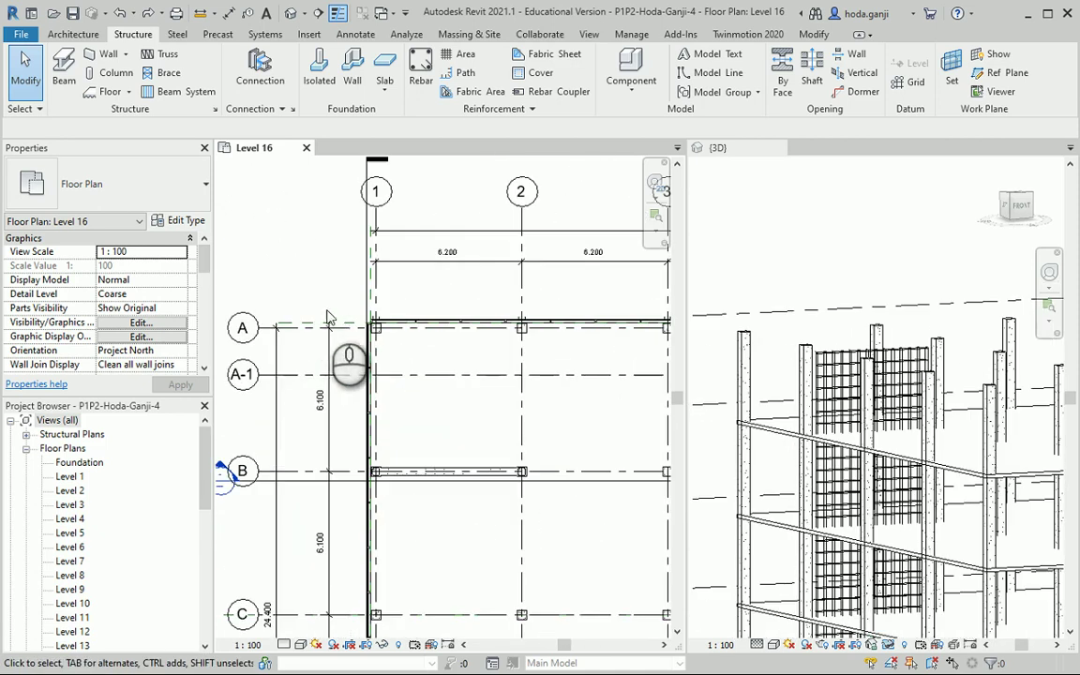
{"action": "scroll", "coordinate": [309, 211], "scroll_direction": "down", "scroll_amount": 3}
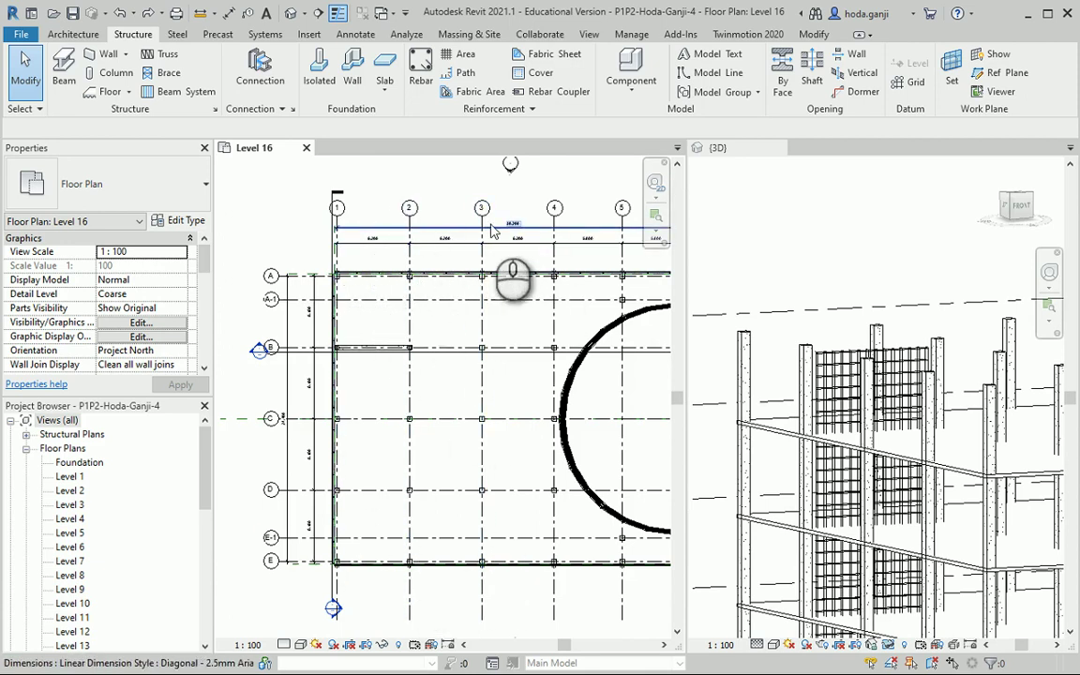
{"action": "scroll", "coordinate": [339, 240], "scroll_direction": "up", "scroll_amount": 1}
- With the Beam tool, look up M_Concrete-Rectangular Beam in the Structural Framing Concrete library and review the 400 x 800mm type's properties
{"action": "left_click", "coordinate": [63, 67]}
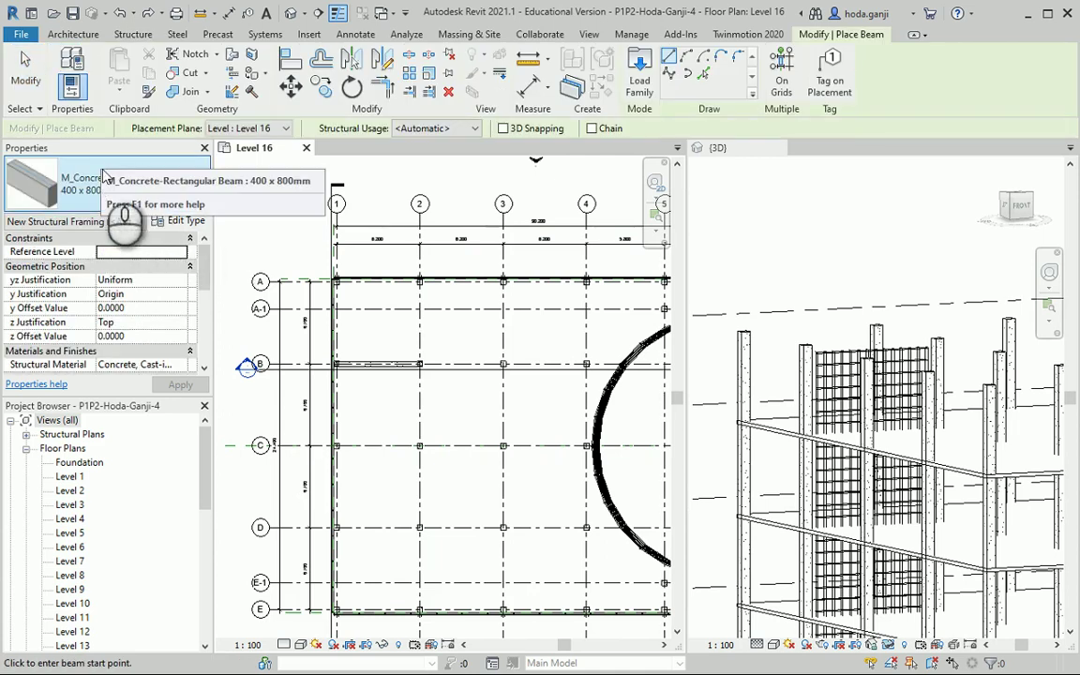
{"action": "left_click", "coordinate": [639, 73]}
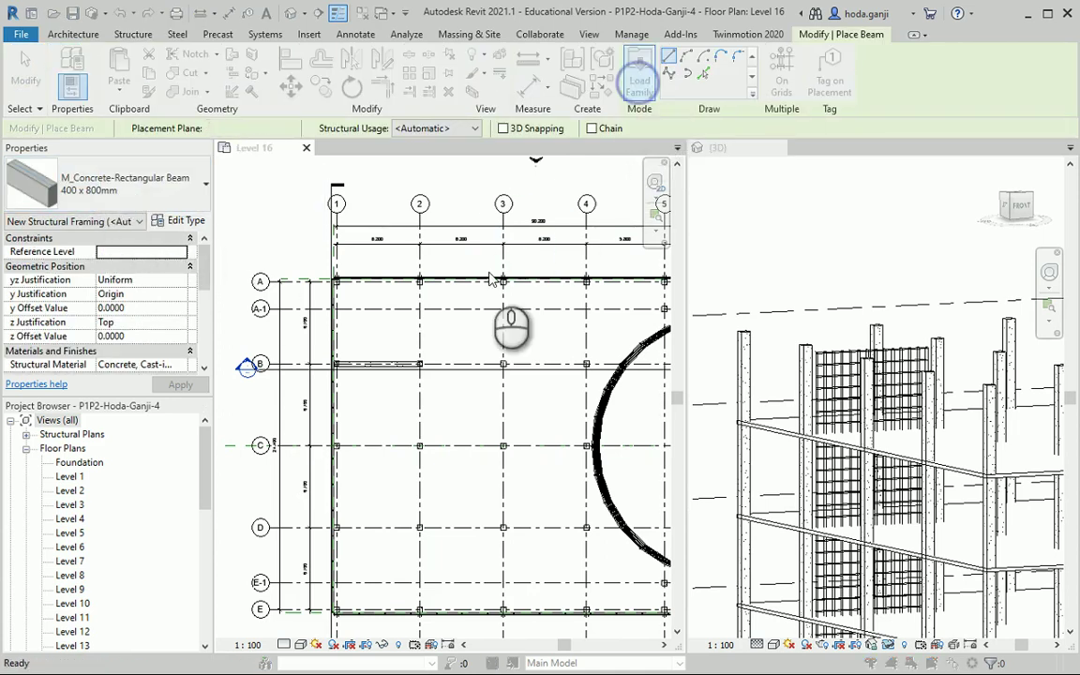
{"action": "left_click", "coordinate": [686, 155]}
{"action": "left_click", "coordinate": [684, 153]}
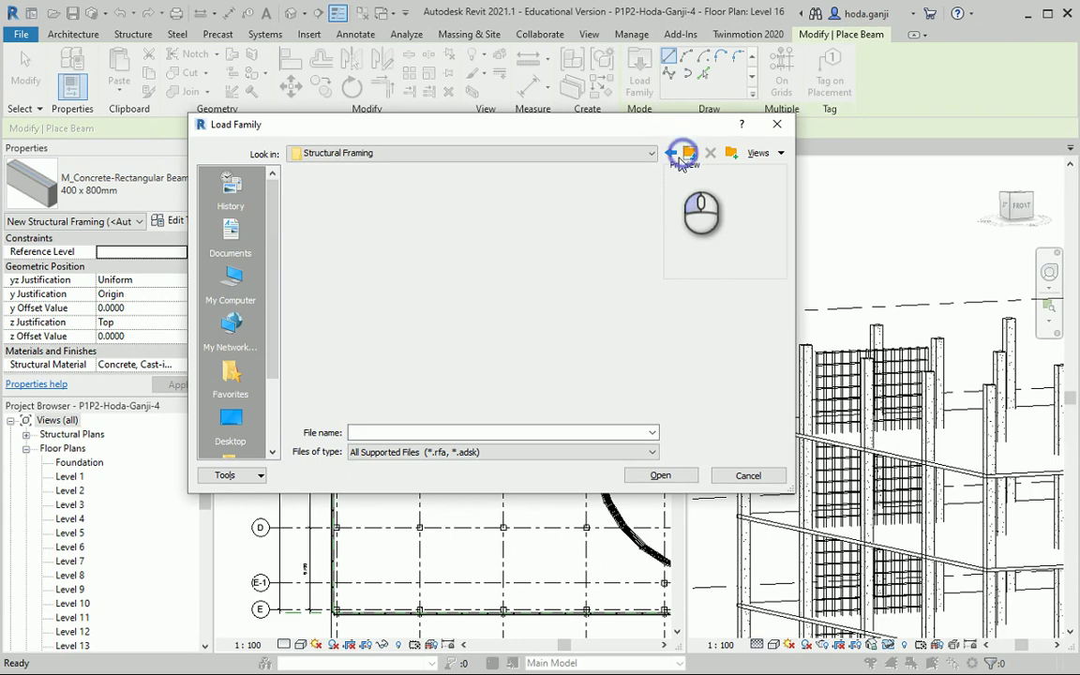
{"action": "scroll", "coordinate": [572, 281], "scroll_direction": "down", "scroll_amount": 6}
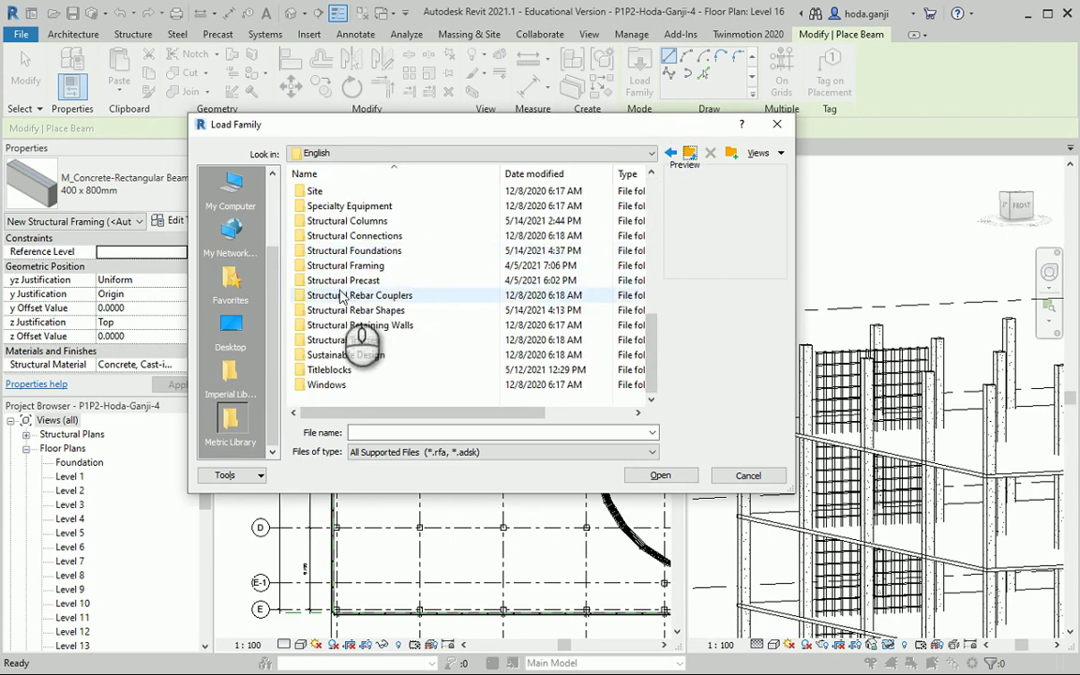
{"action": "double_click", "coordinate": [418, 265]}
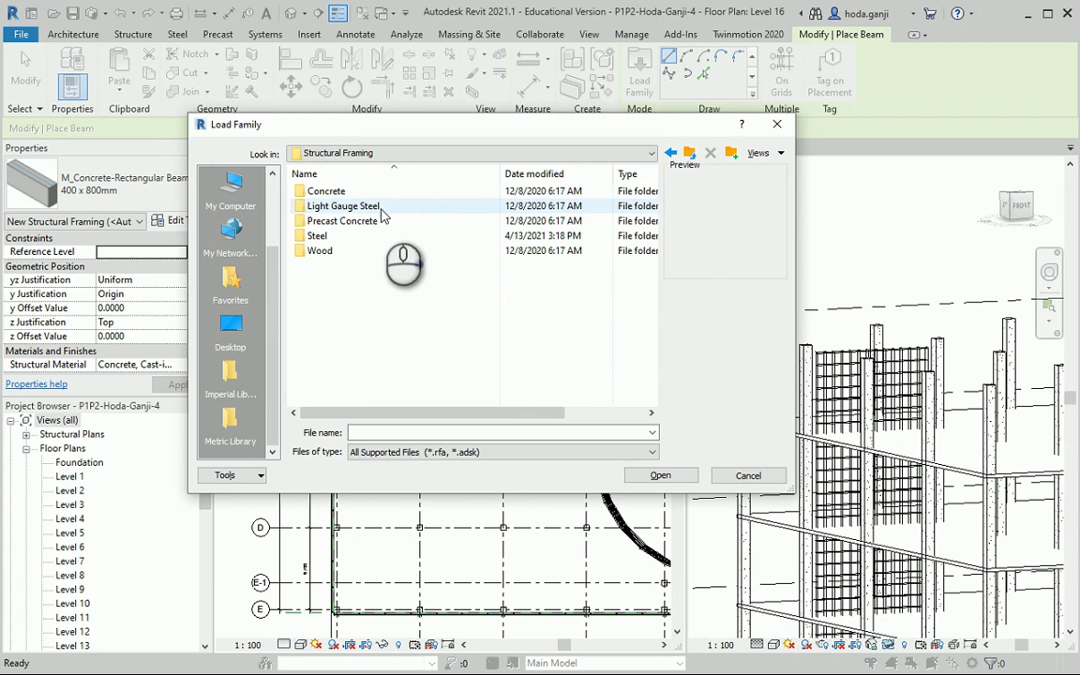
{"action": "double_click", "coordinate": [389, 190]}
{"action": "left_click", "coordinate": [377, 191]}
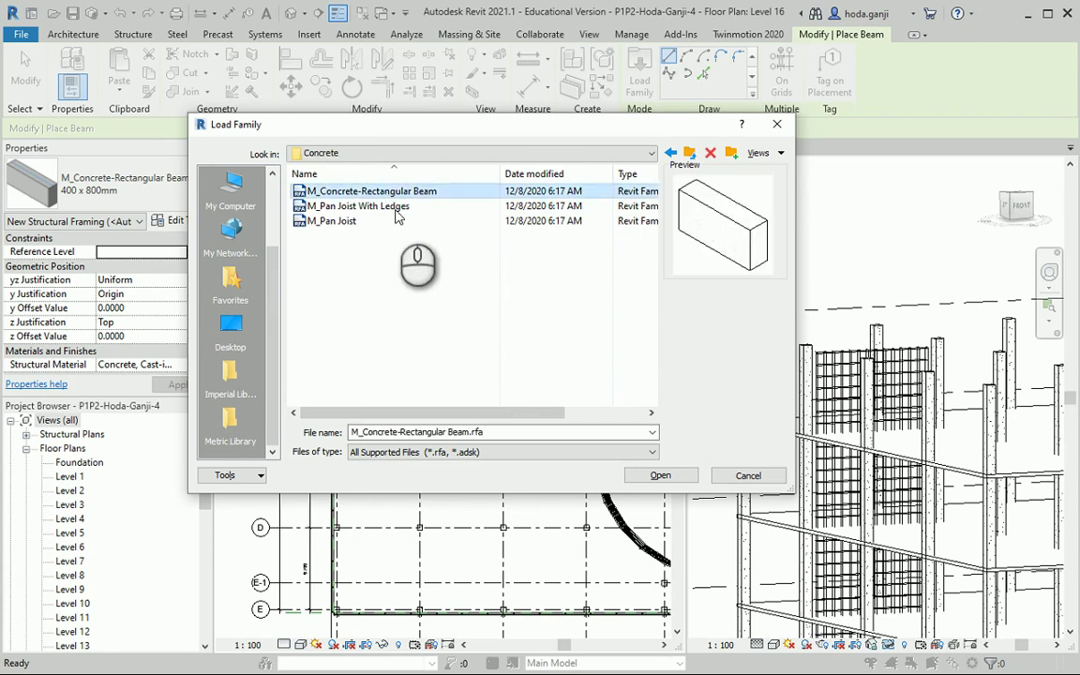
{"action": "left_click", "coordinate": [747, 476]}
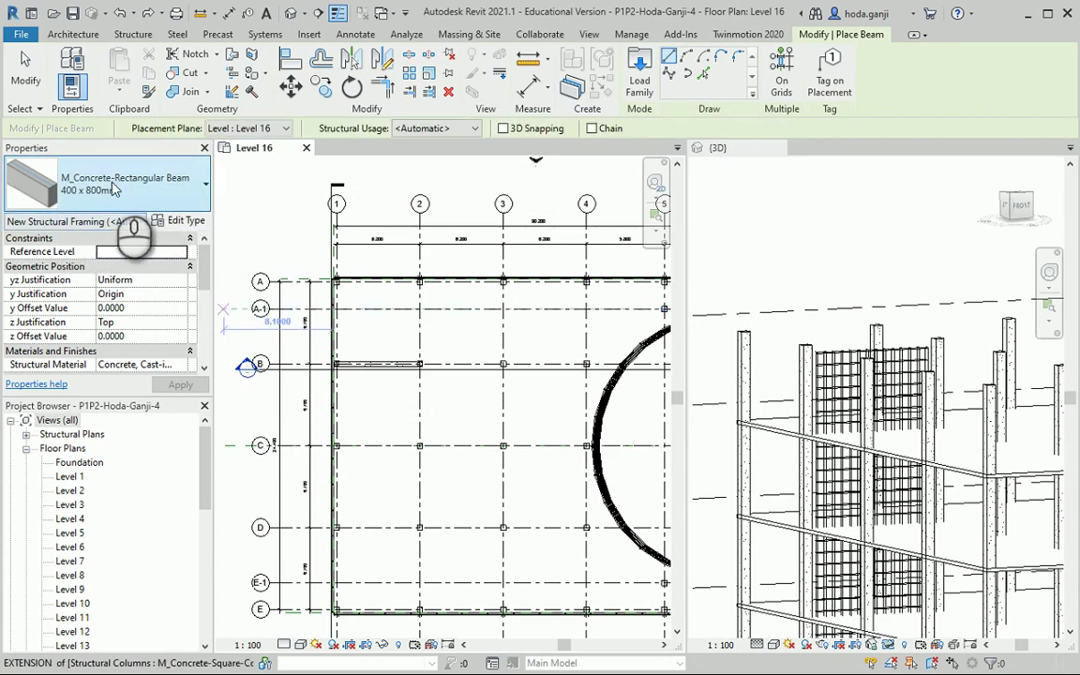
{"action": "left_click", "coordinate": [184, 223]}
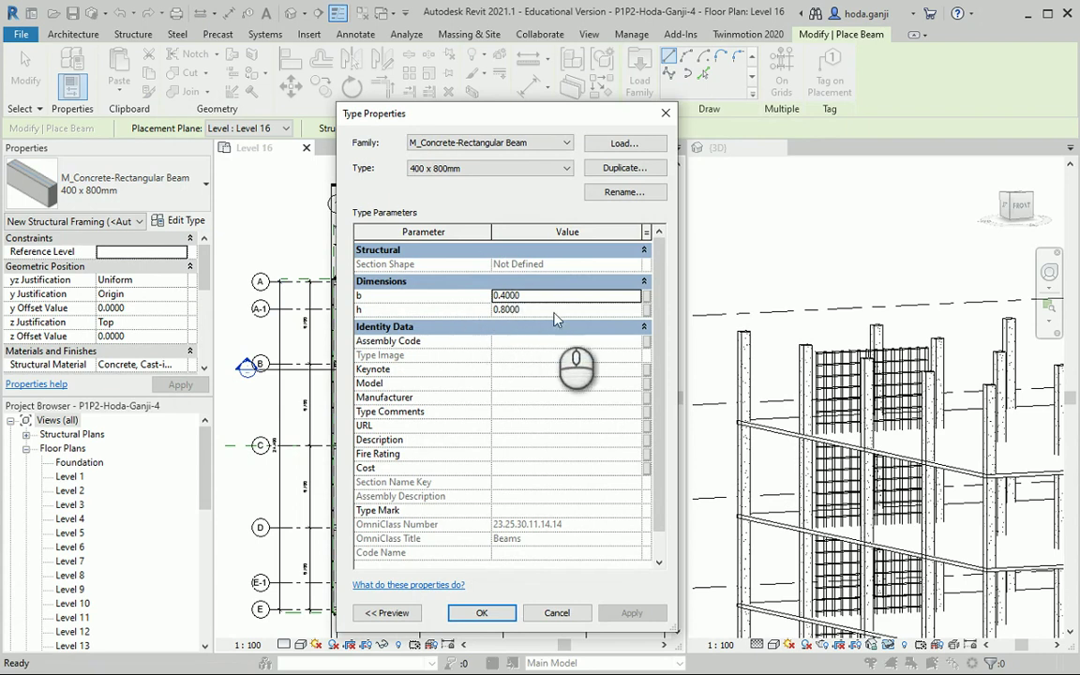
{"action": "left_click", "coordinate": [667, 113]}
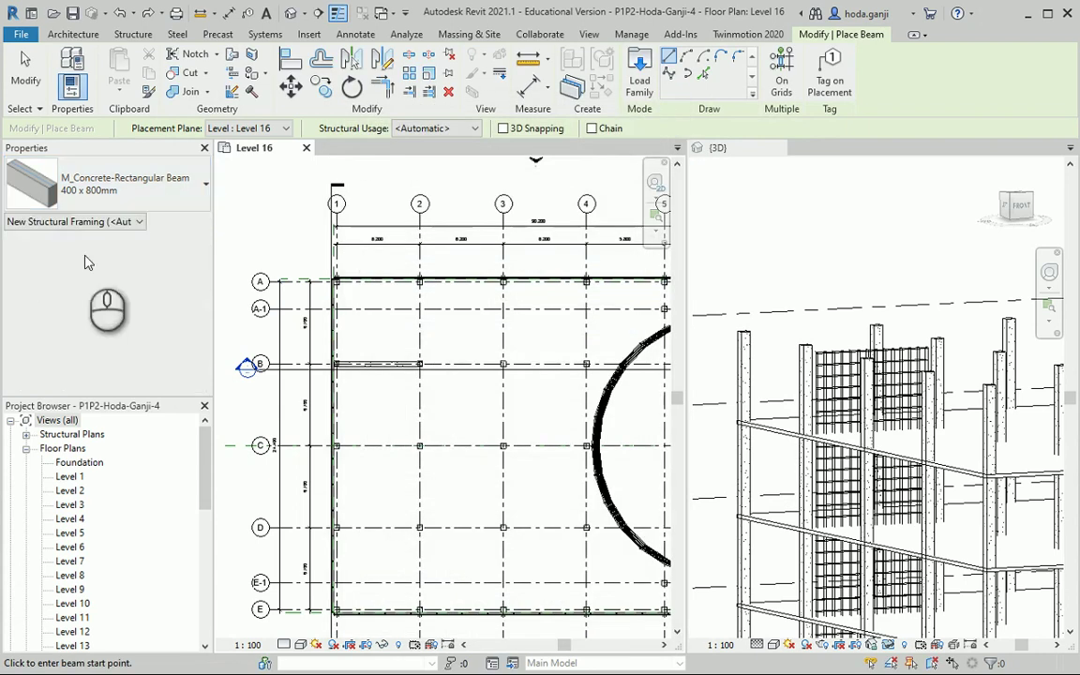
- Place a 400 x 800mm concrete rectangular beam on Level 16 along grid 1, from the column at grid A to the one at grid E
{"action": "scroll", "coordinate": [290, 281], "scroll_direction": "up", "scroll_amount": 6}
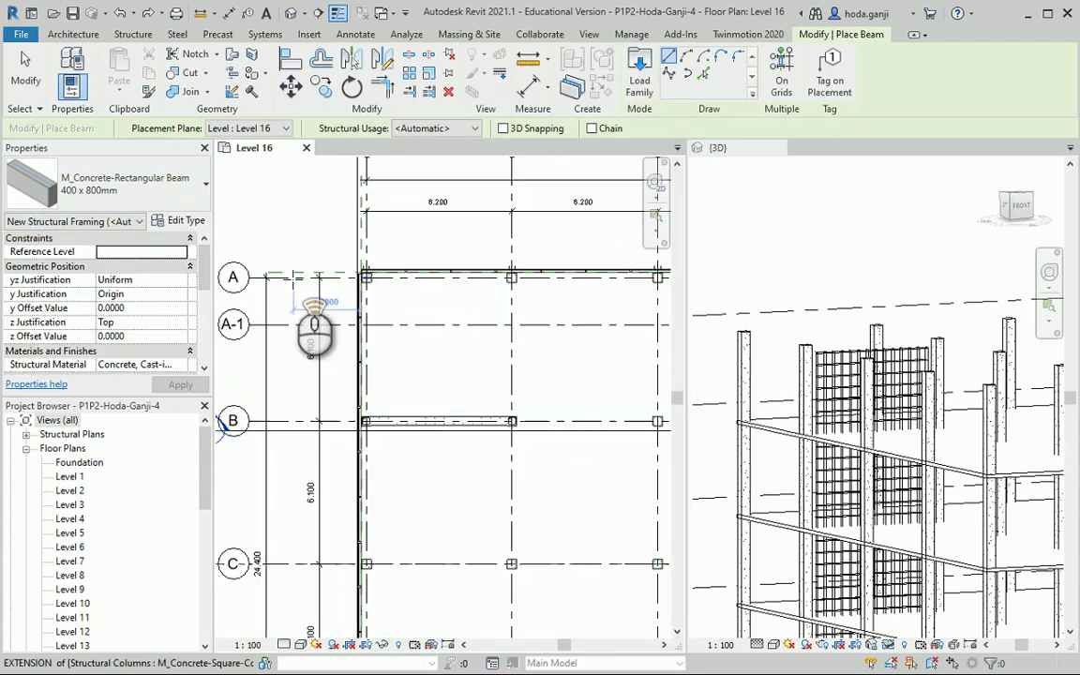
{"action": "left_click", "coordinate": [437, 338]}
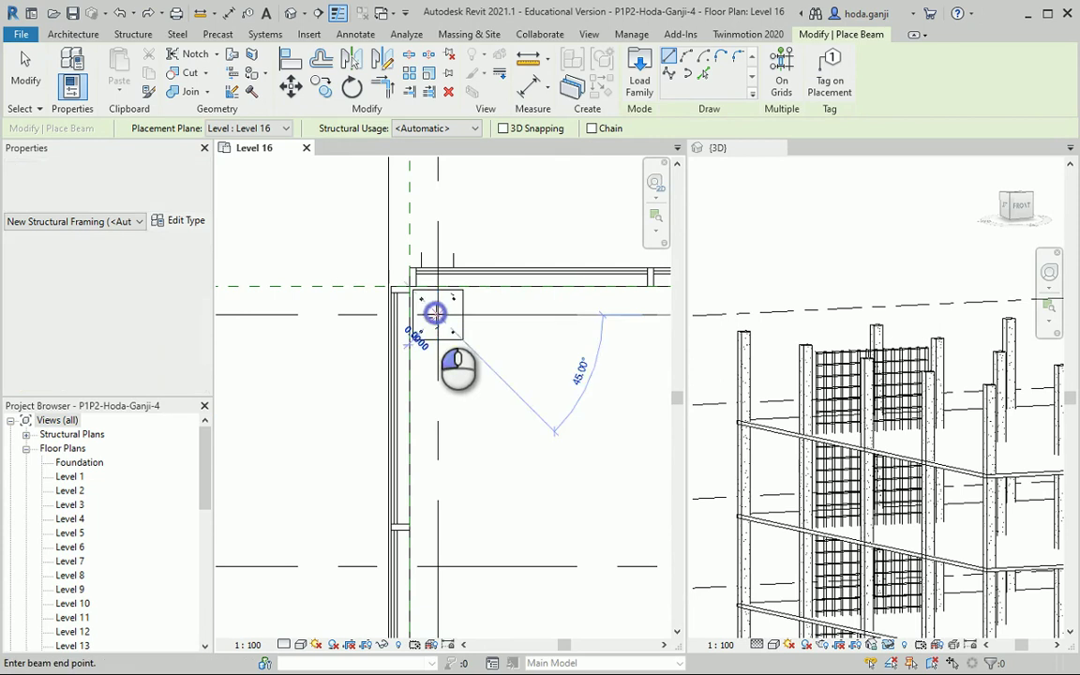
{"action": "scroll", "coordinate": [436, 340], "scroll_direction": "down", "scroll_amount": 4}
{"action": "scroll", "coordinate": [471, 508], "scroll_direction": "up", "scroll_amount": 6}
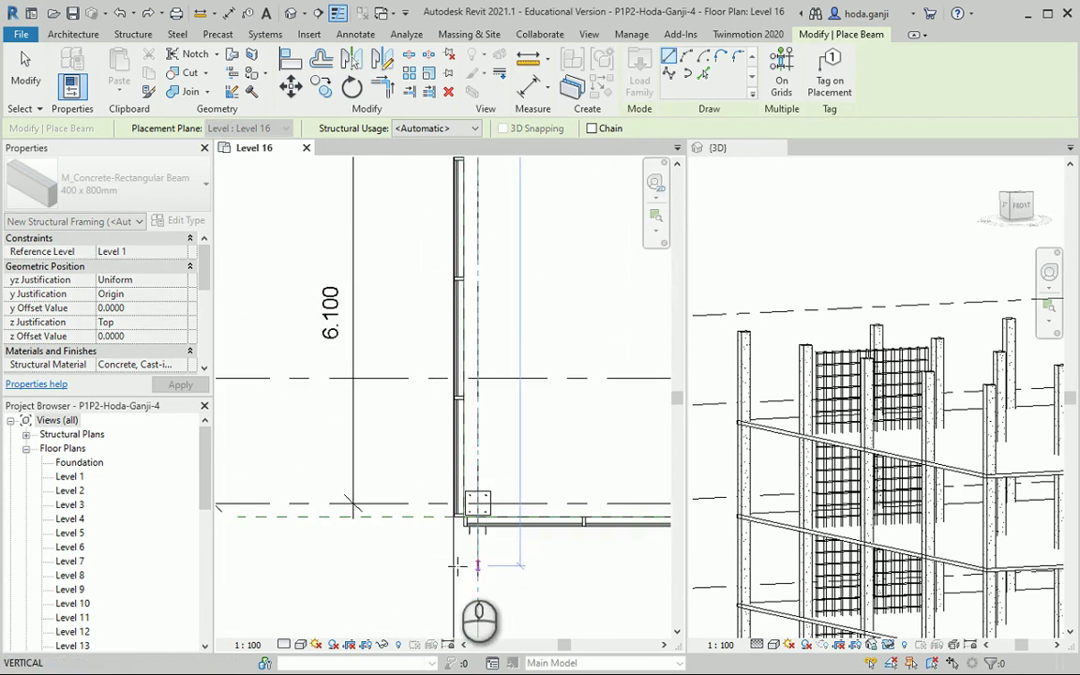
{"action": "left_click", "coordinate": [485, 471]}
{"action": "scroll", "coordinate": [362, 554], "scroll_direction": "down", "scroll_amount": 8}
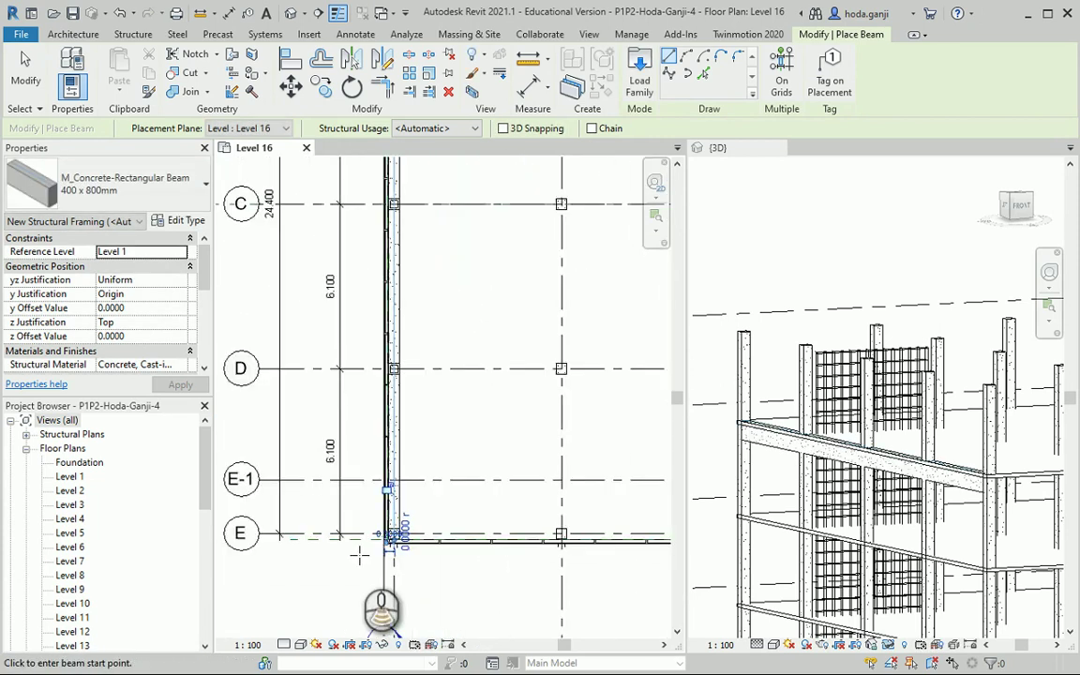
{"action": "key", "text": "Escape"}
- Hide the Level 16 Generic 150mm floor in the 3D view so the beam below it can be seen
{"action": "scroll", "coordinate": [403, 241], "scroll_direction": "up", "scroll_amount": 5}
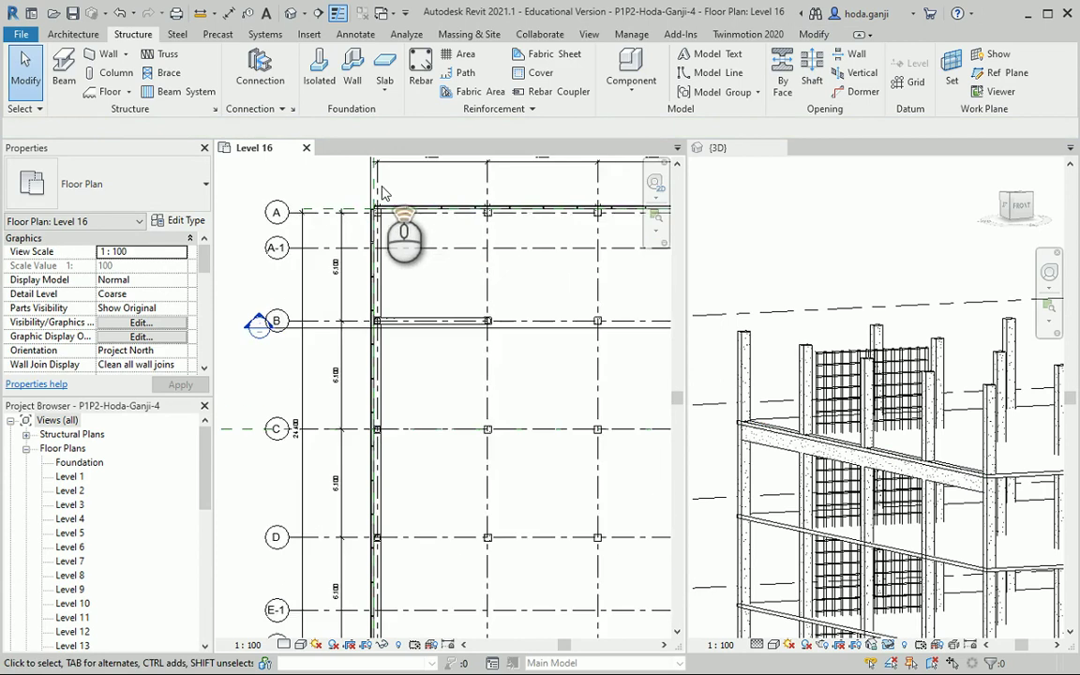
{"action": "scroll", "coordinate": [938, 497], "scroll_direction": "up", "scroll_amount": 5}
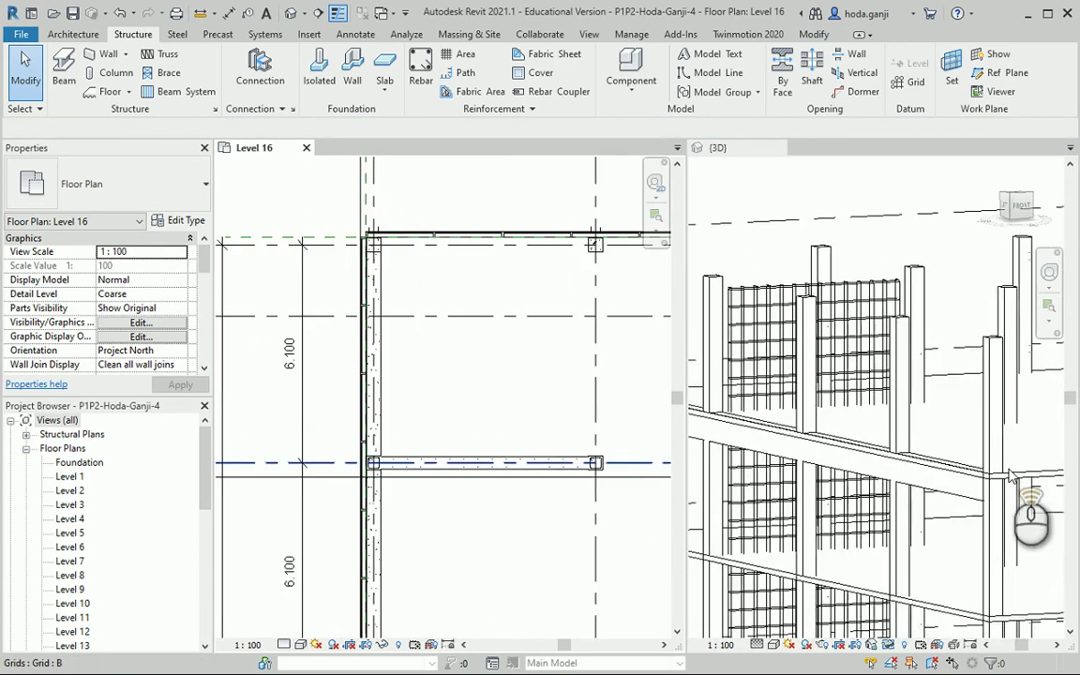
{"action": "left_click", "coordinate": [955, 473]}
{"action": "scroll", "coordinate": [975, 497], "scroll_direction": "up", "scroll_amount": 4}
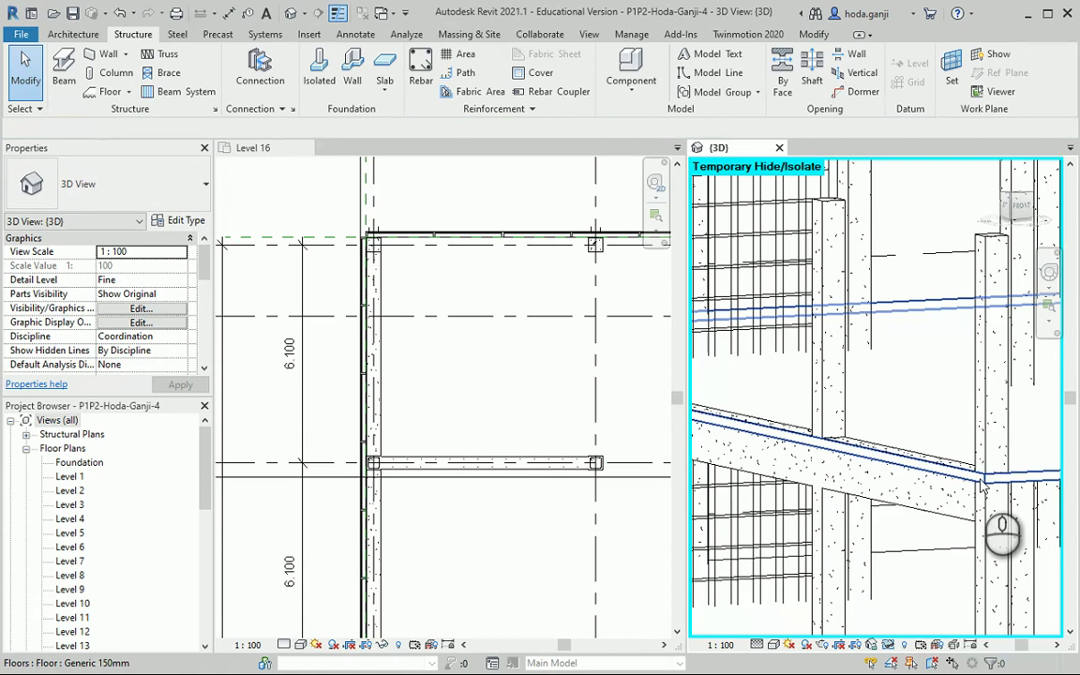
{"action": "scroll", "coordinate": [966, 479], "scroll_direction": "up", "scroll_amount": 3}
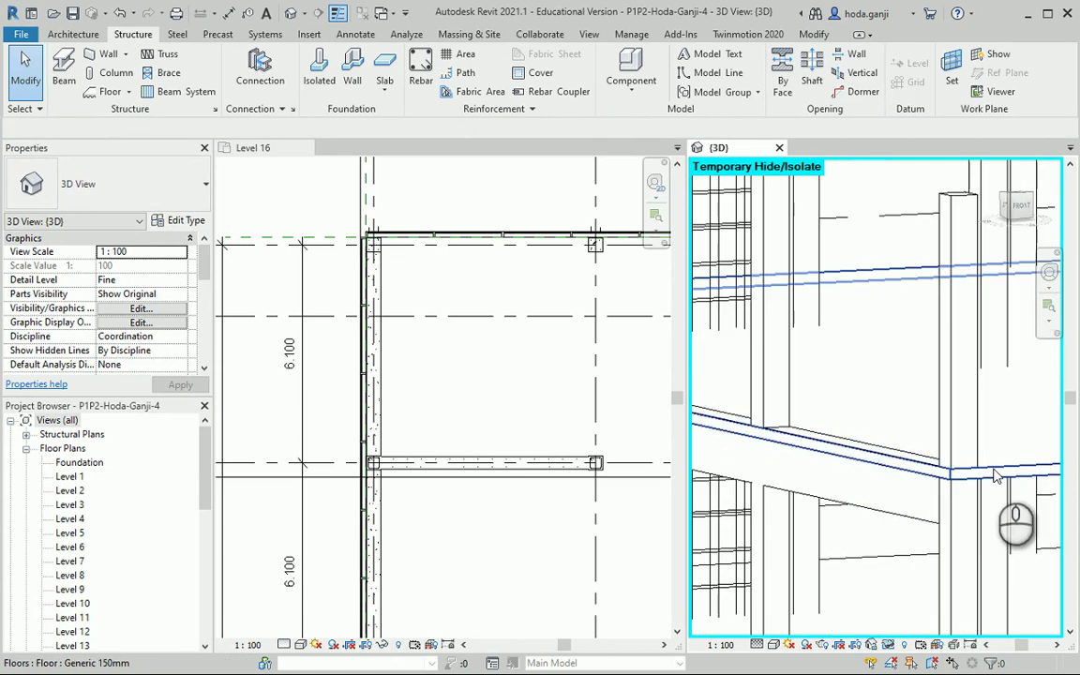
{"action": "left_click", "coordinate": [992, 476]}
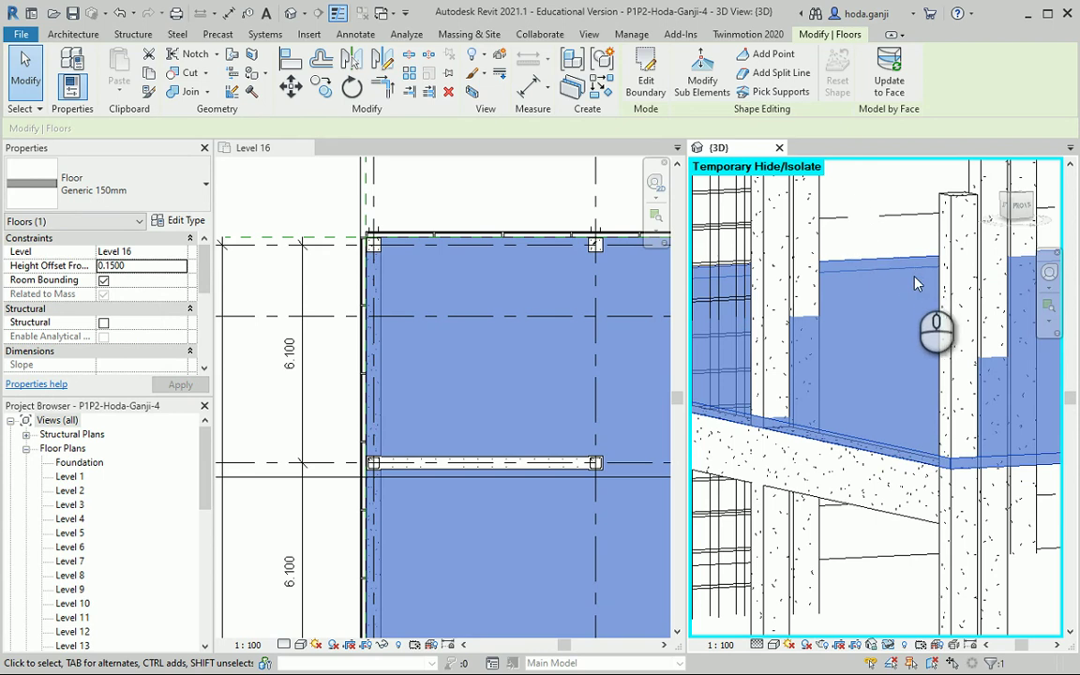
{"action": "key", "text": "Delete"}
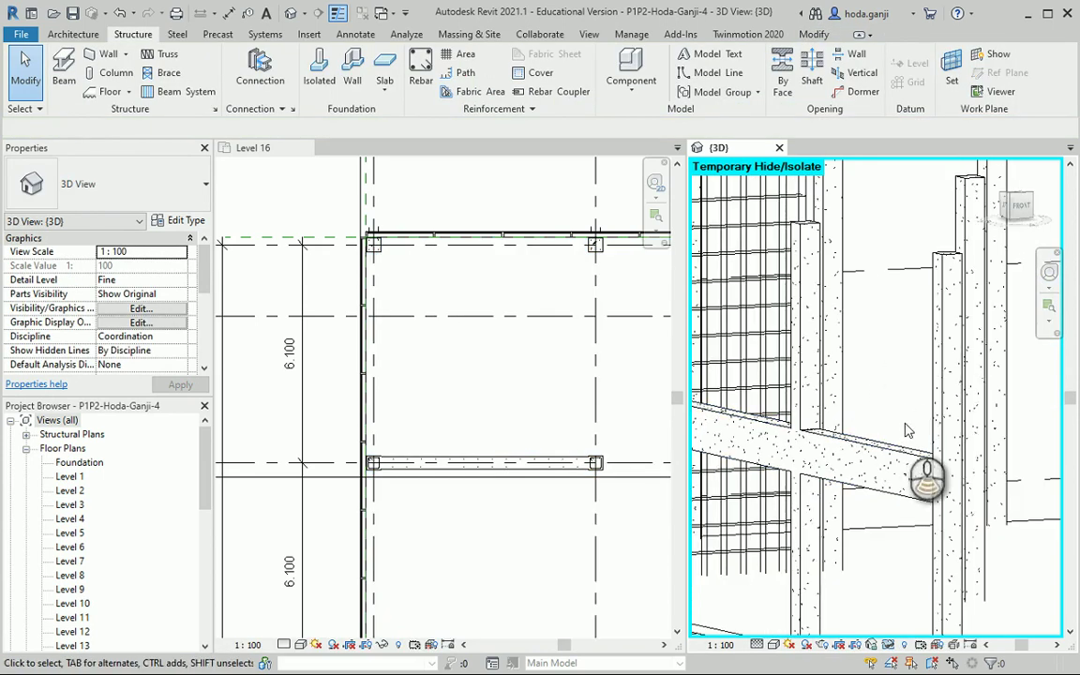
{"action": "scroll", "coordinate": [907, 430], "scroll_direction": "down", "scroll_amount": 3}
{"action": "scroll", "coordinate": [430, 199], "scroll_direction": "up", "scroll_amount": 3}
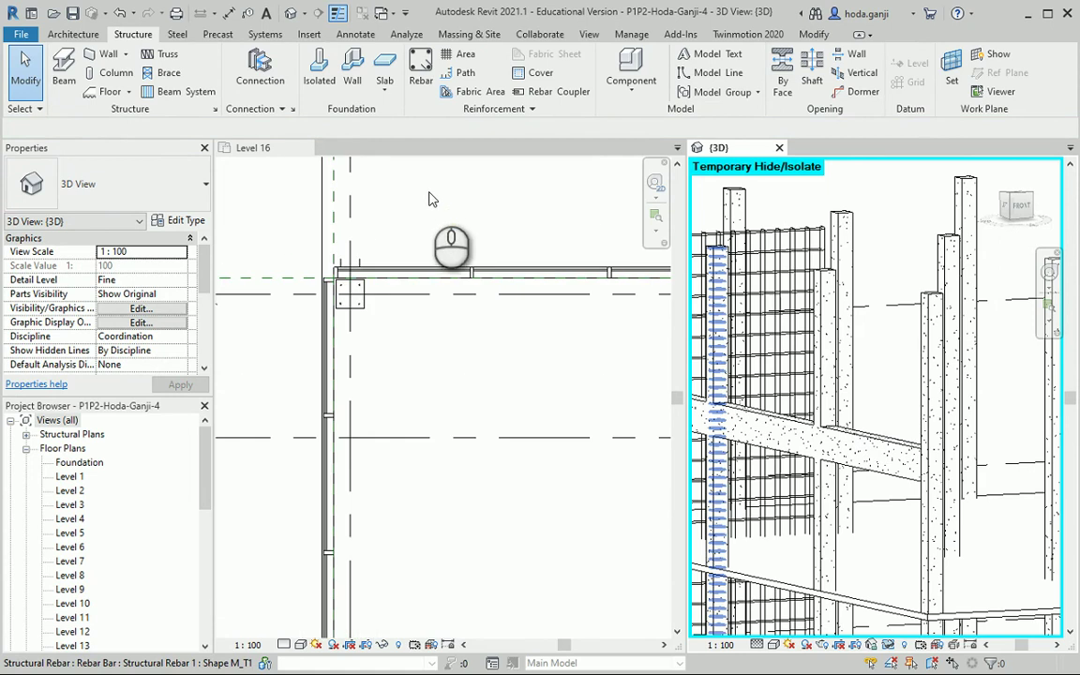
- Temporarily hide the Generic 150mm floor in the Level 16 floor plan
{"action": "left_click", "coordinate": [412, 239]}
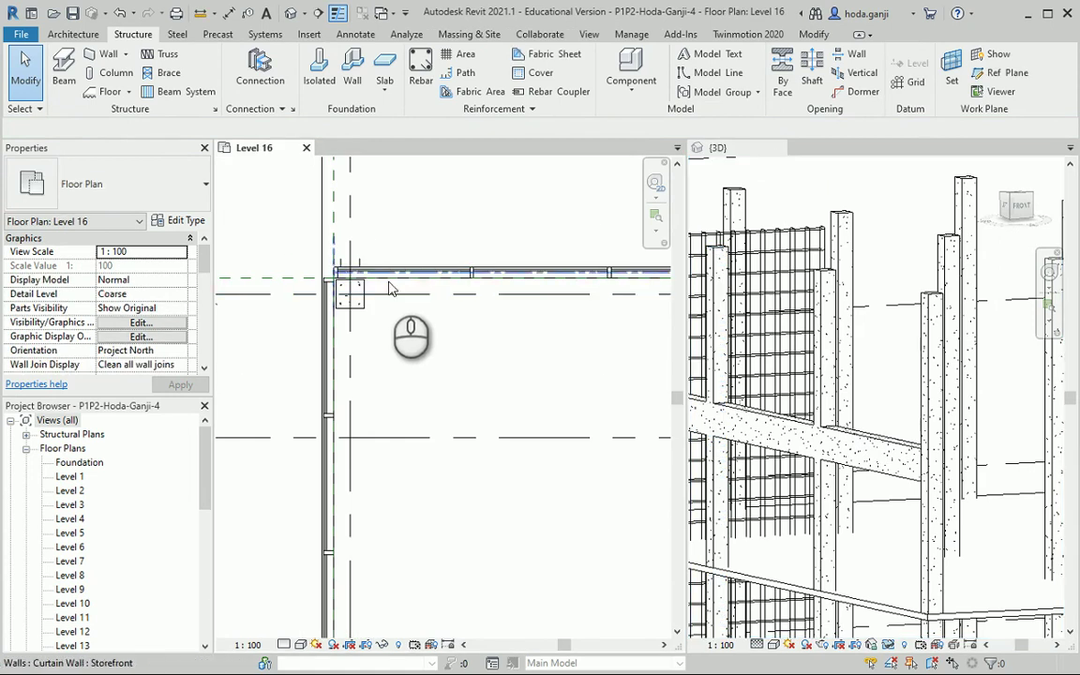
{"action": "left_click", "coordinate": [388, 284]}
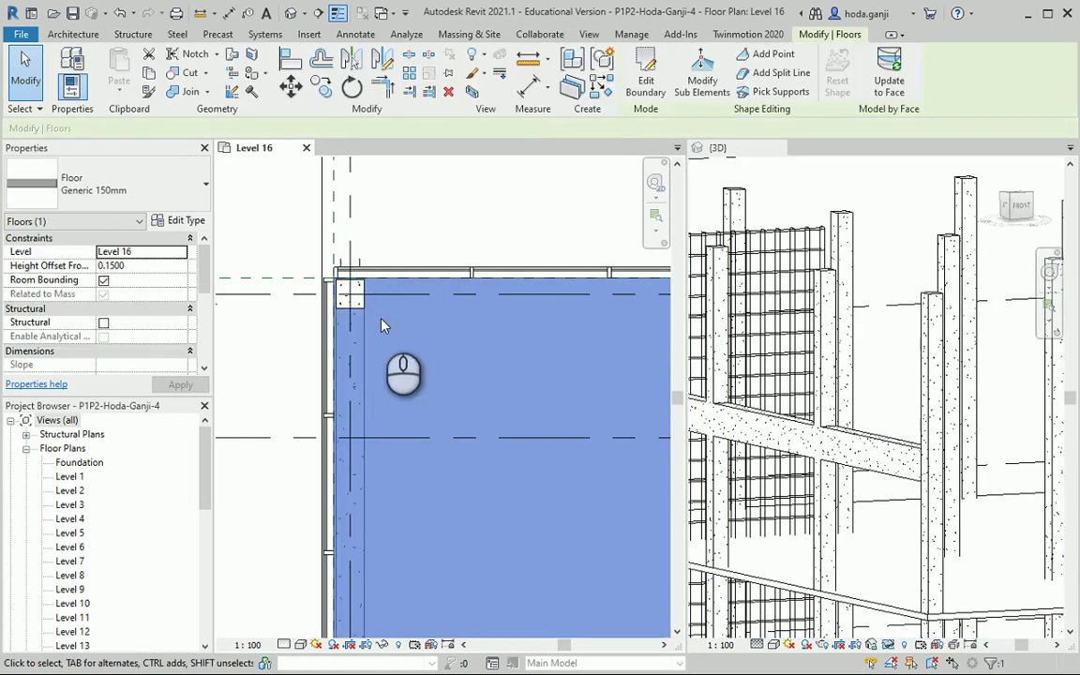
{"action": "key", "text": "h"}
{"action": "key", "text": "h"}
- Copy the grid 1 beam with the Multiple option to grids 2, 3 and 4
{"action": "left_click", "coordinate": [352, 351]}
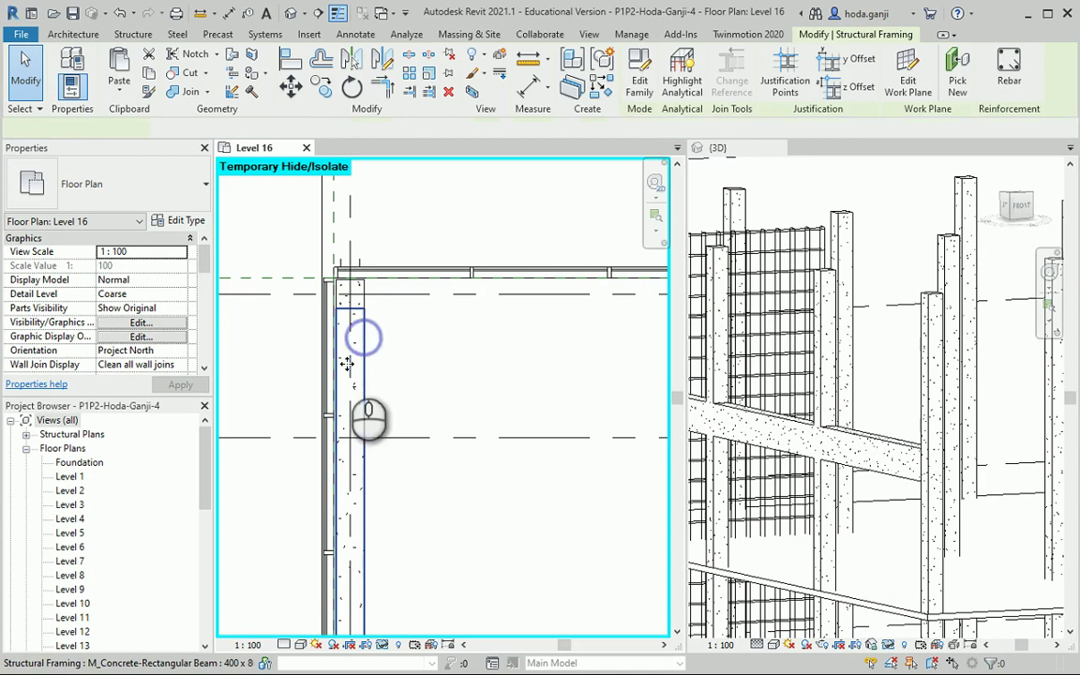
{"action": "scroll", "coordinate": [314, 347], "scroll_direction": "down", "scroll_amount": 8}
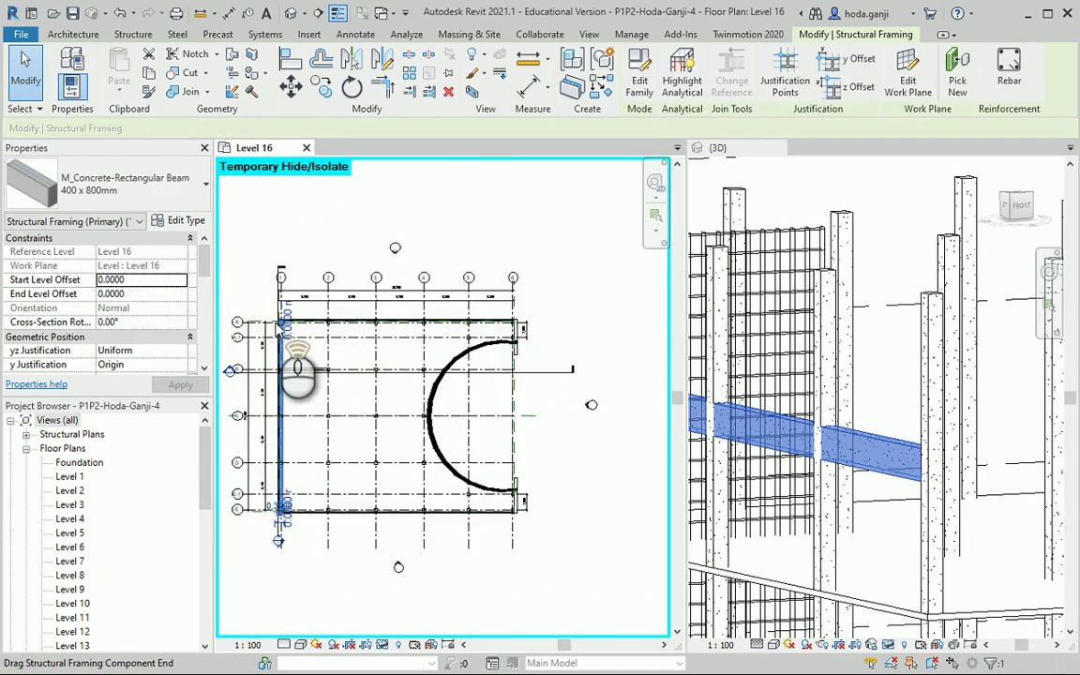
{"action": "scroll", "coordinate": [279, 329], "scroll_direction": "up", "scroll_amount": 2}
{"action": "key", "text": "c"}
{"action": "key", "text": "o"}
{"action": "scroll", "coordinate": [316, 242], "scroll_direction": "up", "scroll_amount": 4}
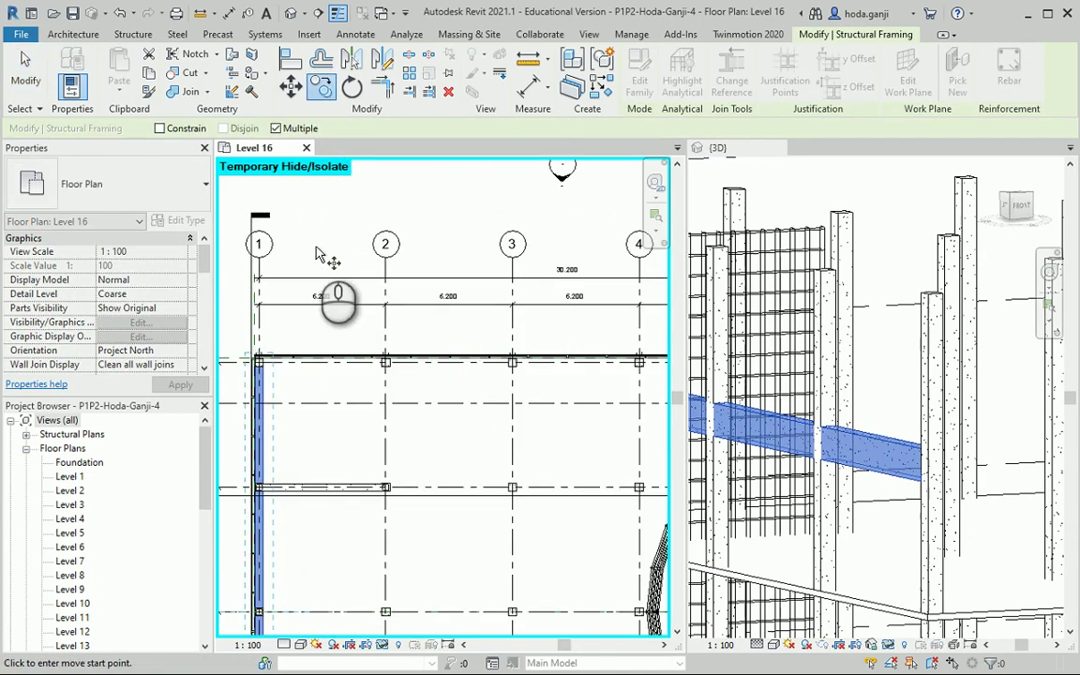
{"action": "left_click", "coordinate": [260, 277]}
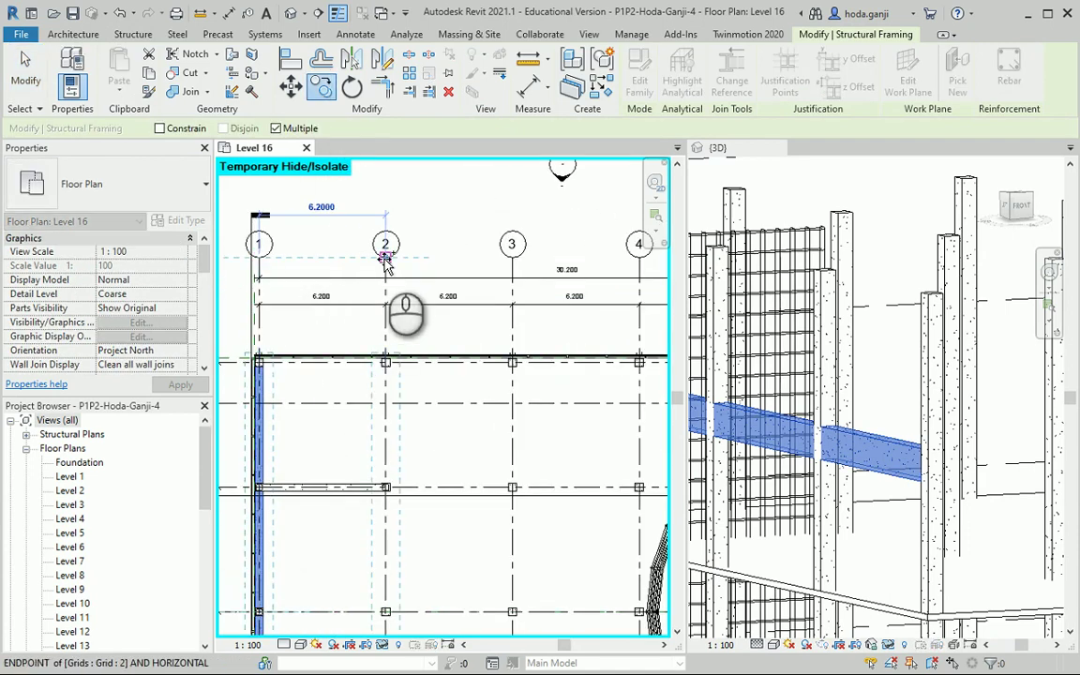
{"action": "left_click", "coordinate": [385, 277]}
{"action": "left_click", "coordinate": [512, 256]}
{"action": "scroll", "coordinate": [391, 262], "scroll_direction": "down", "scroll_amount": 3}
{"action": "scroll", "coordinate": [550, 263], "scroll_direction": "up", "scroll_amount": 2}
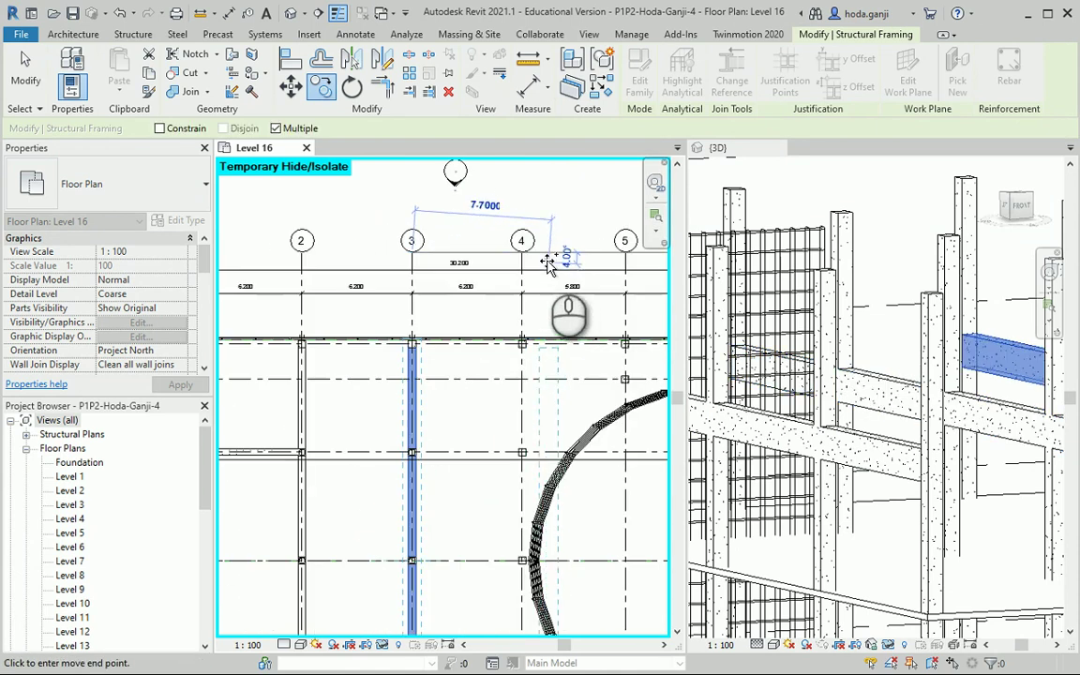
{"action": "left_click", "coordinate": [525, 258]}
{"action": "scroll", "coordinate": [397, 277], "scroll_direction": "down", "scroll_amount": 3}
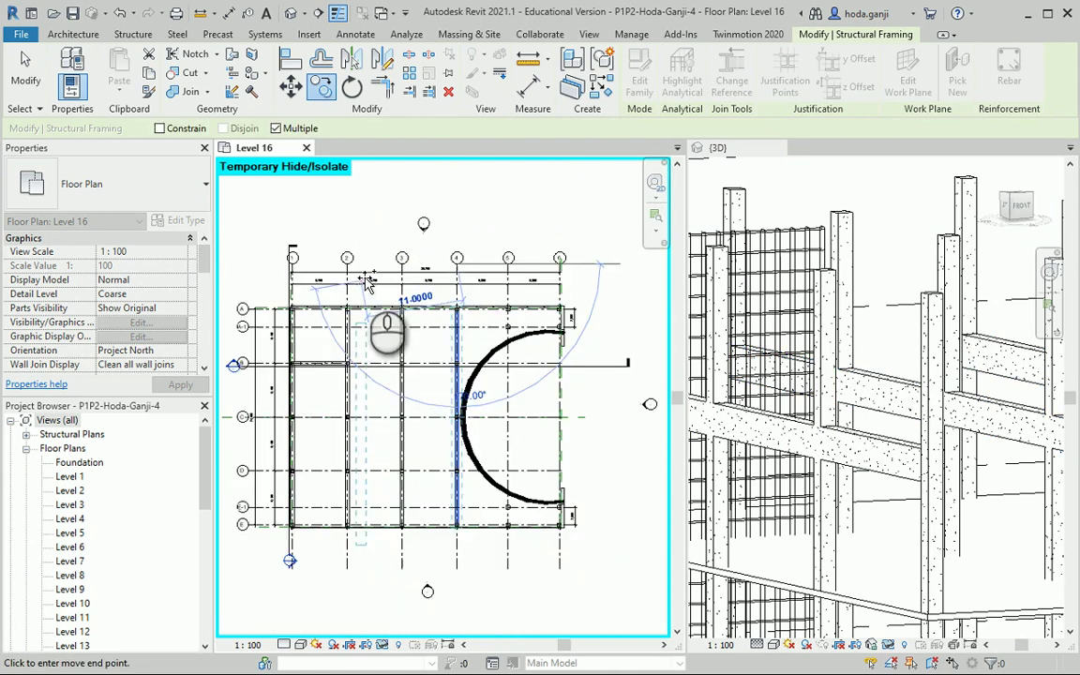
{"action": "key", "text": "Escape"}
{"action": "key", "text": "Escape"}
- Place a 400 x 800mm concrete beam on grid 5 between the columns at grids A and A-1
{"action": "scroll", "coordinate": [544, 300], "scroll_direction": "up", "scroll_amount": 6}
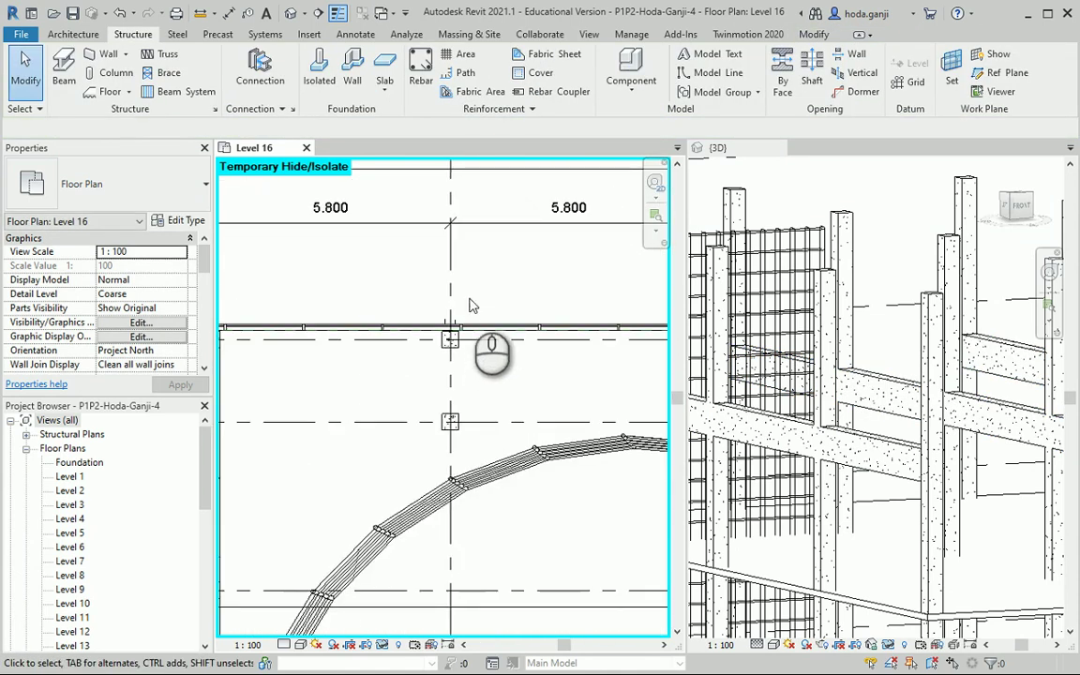
{"action": "left_click", "coordinate": [64, 77]}
{"action": "scroll", "coordinate": [473, 374], "scroll_direction": "up", "scroll_amount": 2}
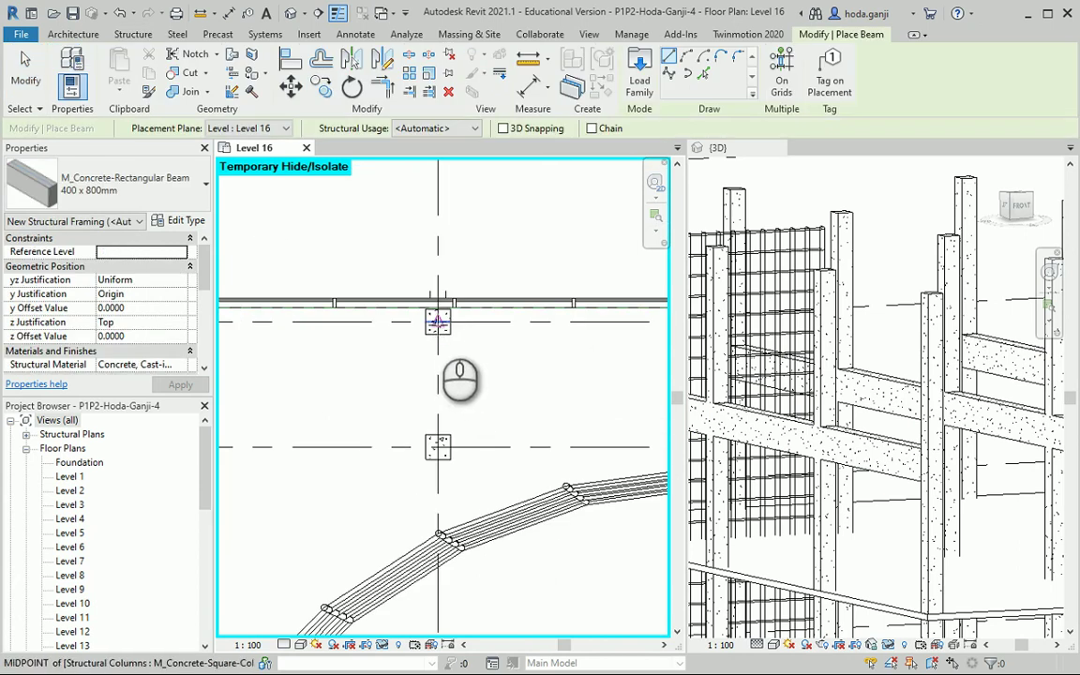
{"action": "left_click", "coordinate": [438, 321]}
{"action": "left_click", "coordinate": [438, 446]}
- Place a 400 x 800mm concrete beam on grid 5 between the columns at grids E and E-1
{"action": "scroll", "coordinate": [513, 325], "scroll_direction": "down", "scroll_amount": 3}
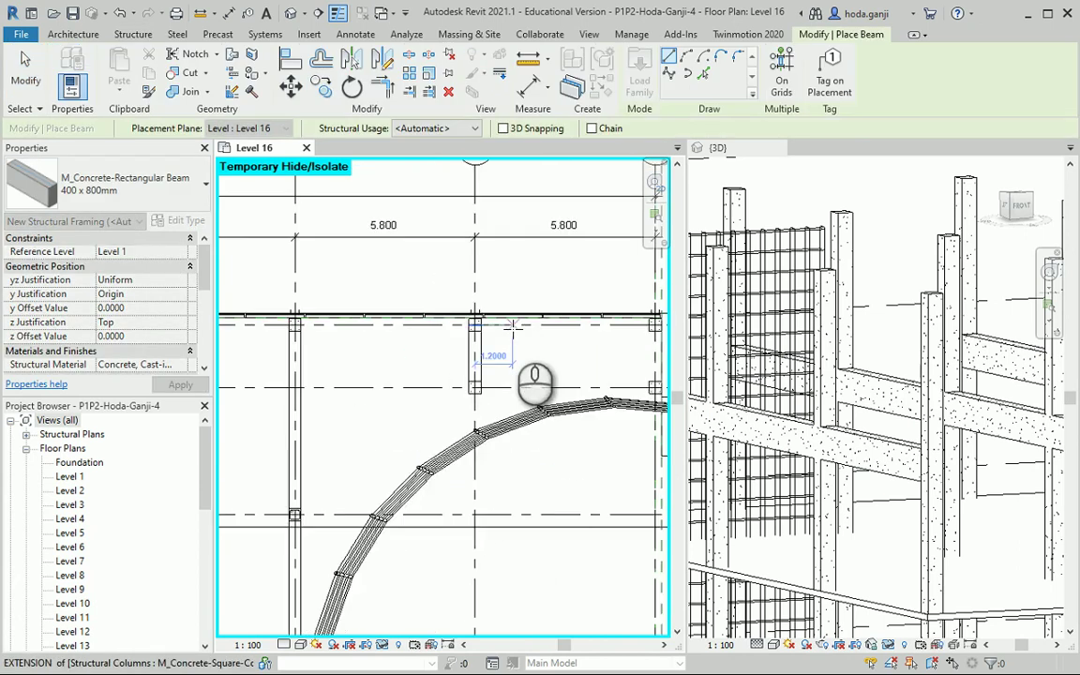
{"action": "scroll", "coordinate": [514, 325], "scroll_direction": "down", "scroll_amount": 3}
{"action": "scroll", "coordinate": [514, 549], "scroll_direction": "up", "scroll_amount": 4}
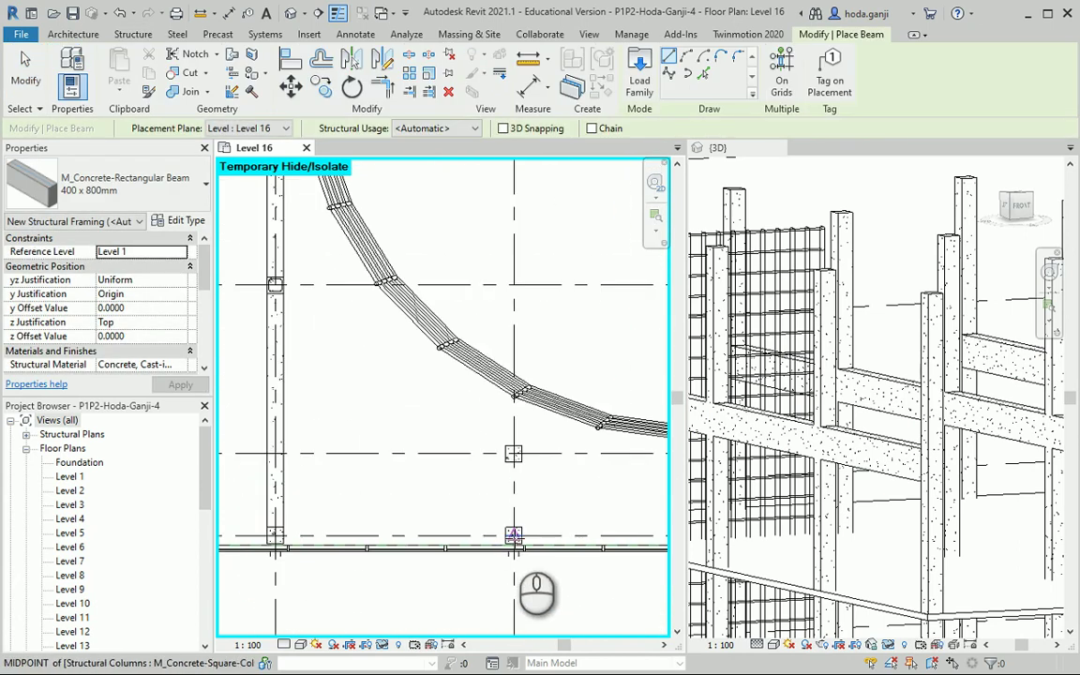
{"action": "left_click", "coordinate": [514, 536]}
{"action": "left_click", "coordinate": [514, 454]}
{"action": "scroll", "coordinate": [490, 540], "scroll_direction": "down", "scroll_amount": 2}
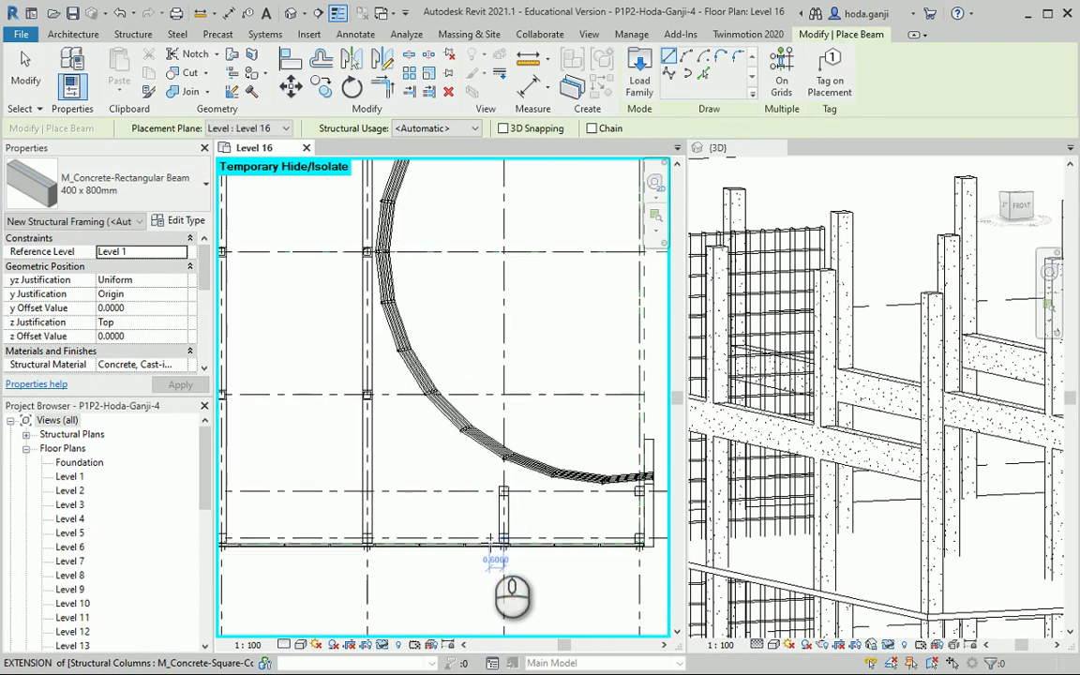
- Place 400 x 800mm concrete beams on grids A and A-1 between the columns at grids 5 and 6
{"action": "scroll", "coordinate": [489, 540], "scroll_direction": "down", "scroll_amount": 2}
{"action": "scroll", "coordinate": [612, 229], "scroll_direction": "down", "scroll_amount": 1}
{"action": "scroll", "coordinate": [605, 221], "scroll_direction": "up", "scroll_amount": 3}
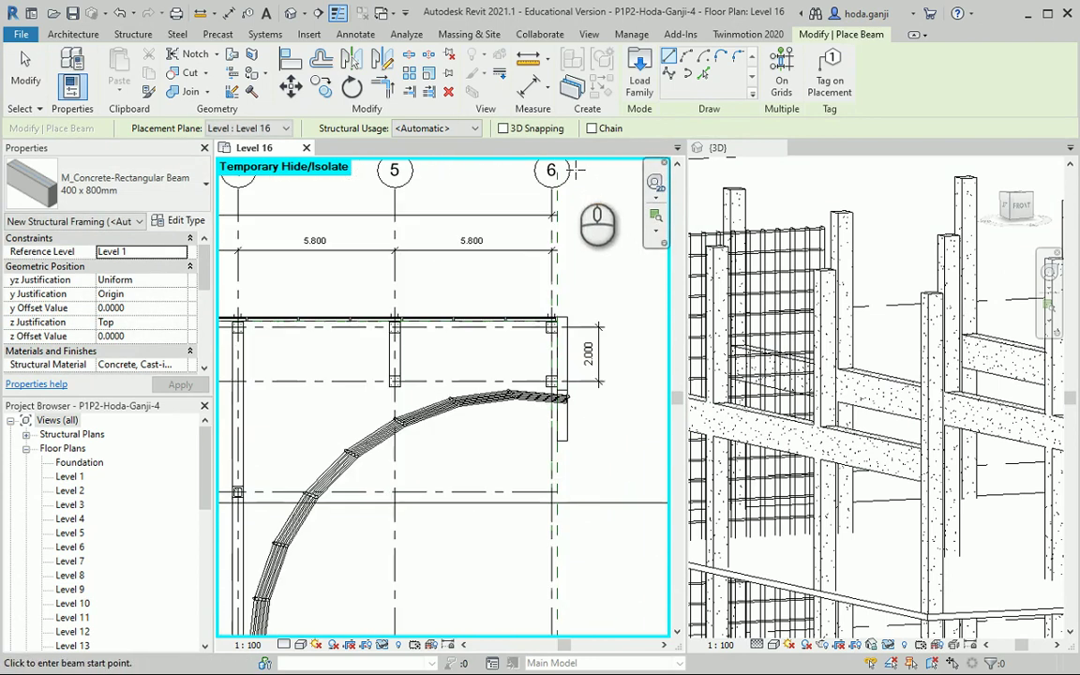
{"action": "scroll", "coordinate": [486, 188], "scroll_direction": "up", "scroll_amount": 3}
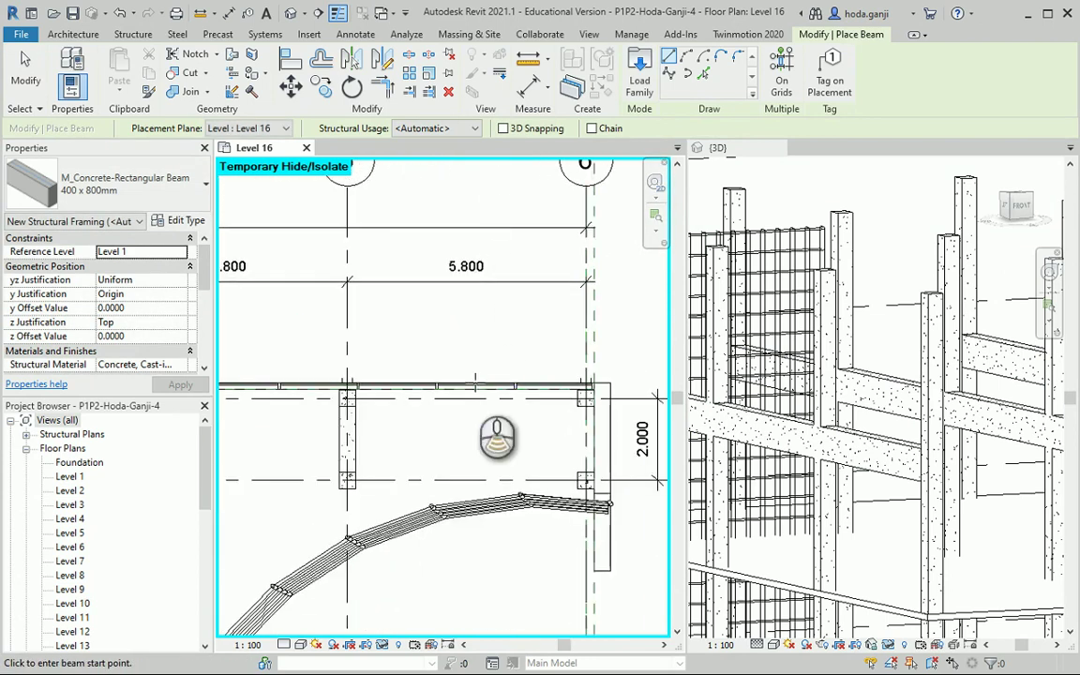
{"action": "scroll", "coordinate": [459, 336], "scroll_direction": "down", "scroll_amount": 1}
{"action": "scroll", "coordinate": [372, 403], "scroll_direction": "up", "scroll_amount": 1}
{"action": "left_click", "coordinate": [349, 403]}
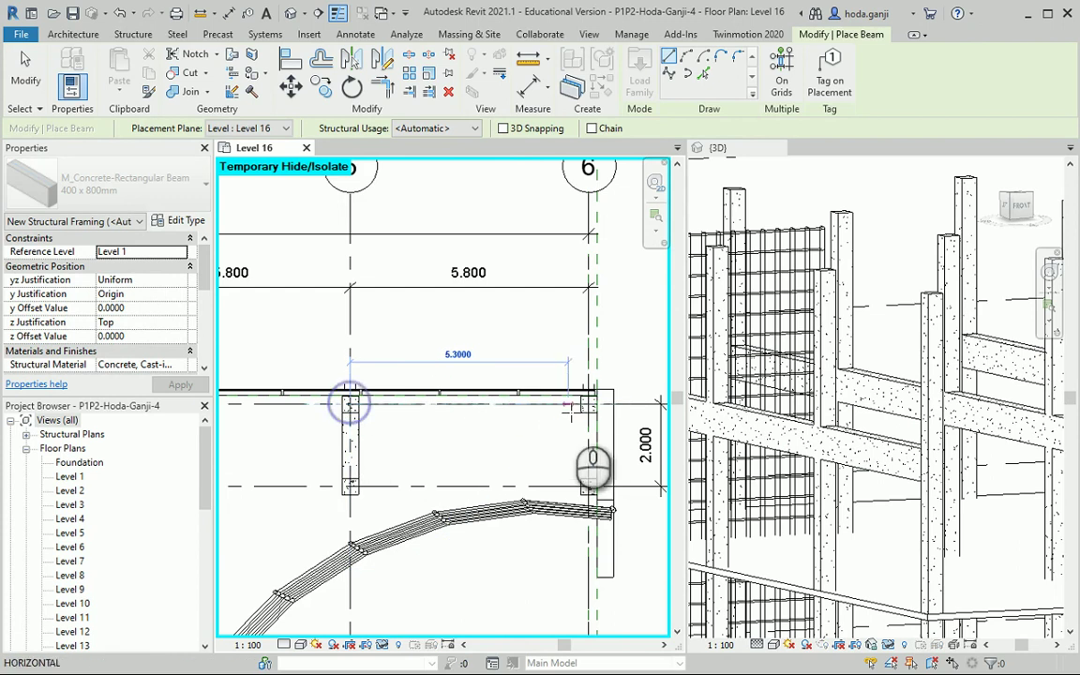
{"action": "left_click", "coordinate": [589, 403]}
{"action": "left_click", "coordinate": [350, 487]}
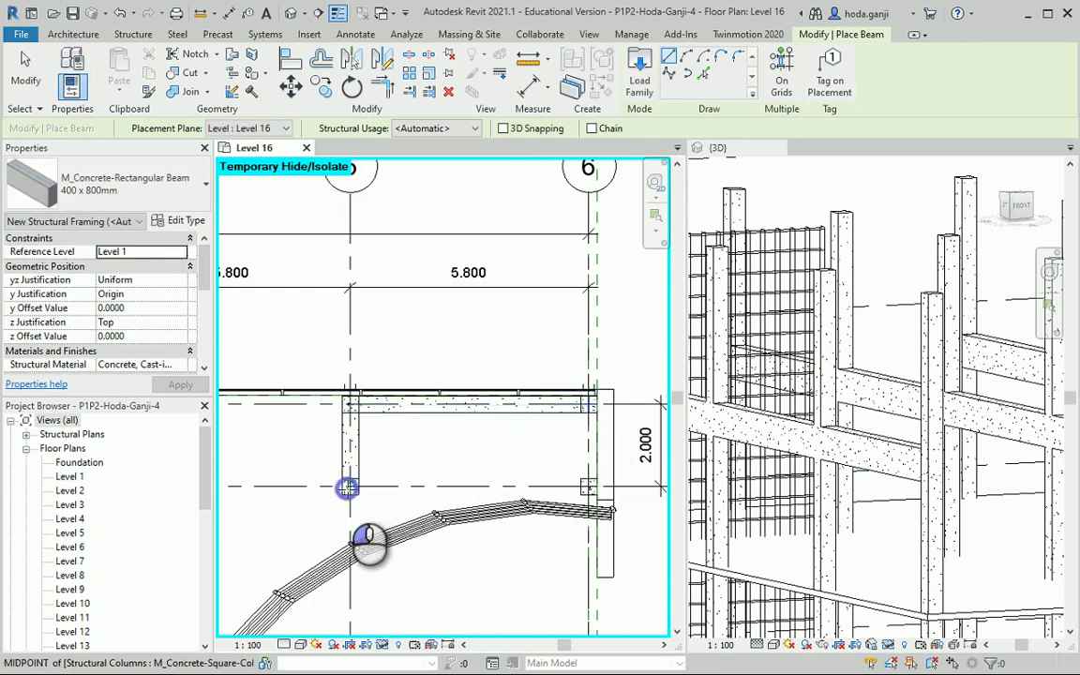
{"action": "left_click", "coordinate": [589, 487]}
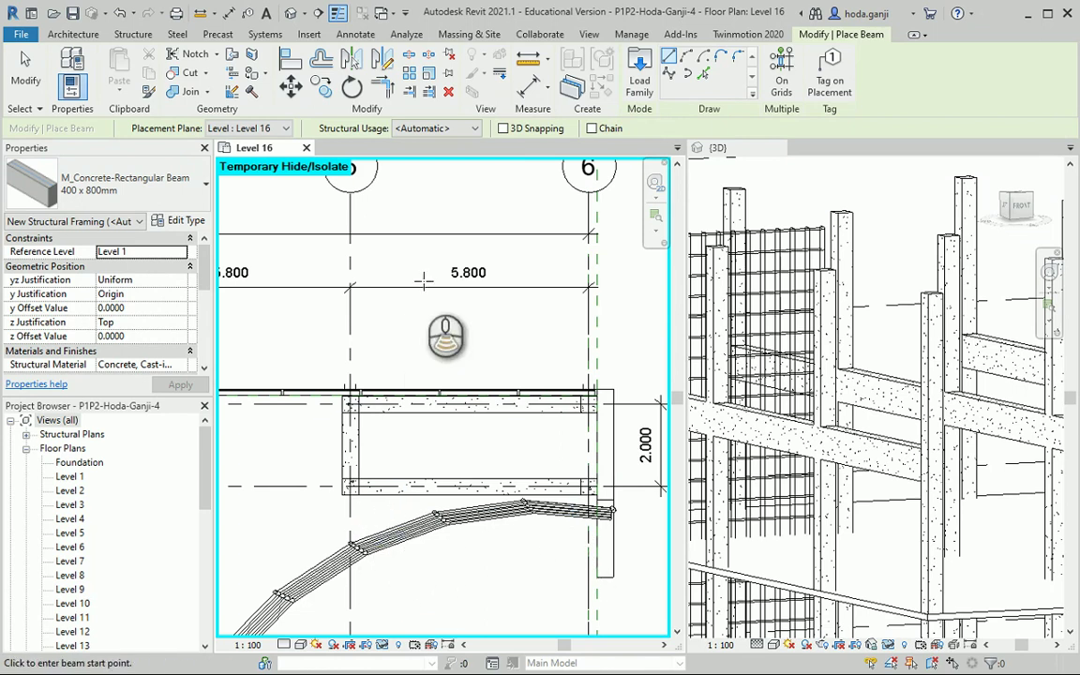
- Place 400 x 800mm concrete beams on grids E-1 and E between the columns at grids 5 and 6
{"action": "scroll", "coordinate": [431, 281], "scroll_direction": "down", "scroll_amount": 4}
{"action": "scroll", "coordinate": [408, 563], "scroll_direction": "up", "scroll_amount": 5}
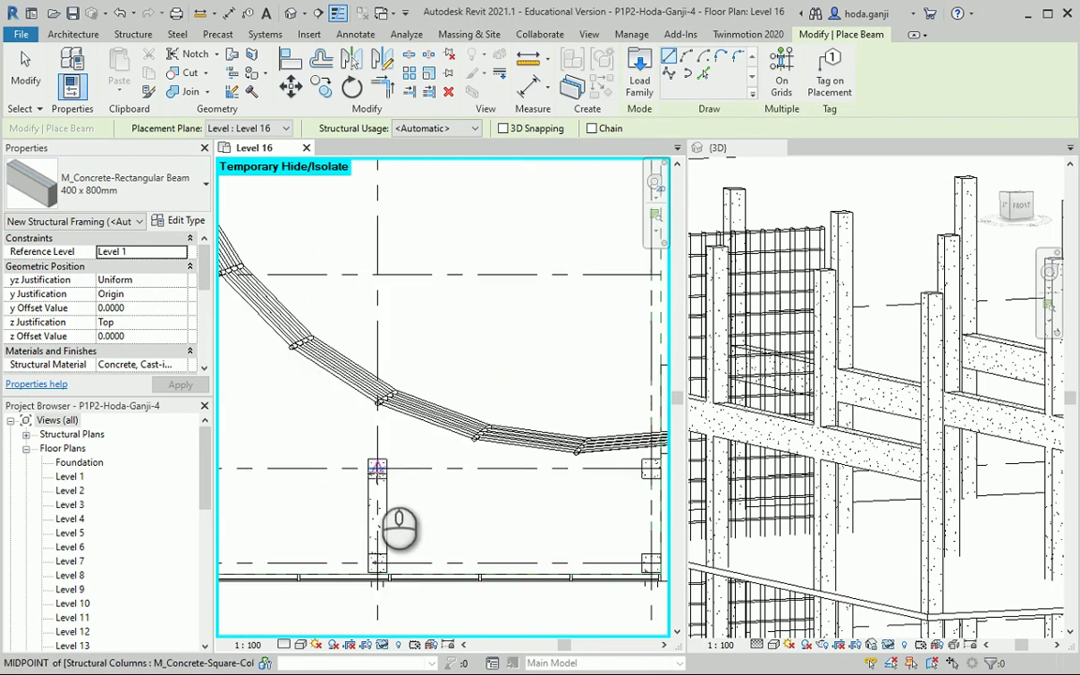
{"action": "left_click", "coordinate": [377, 469]}
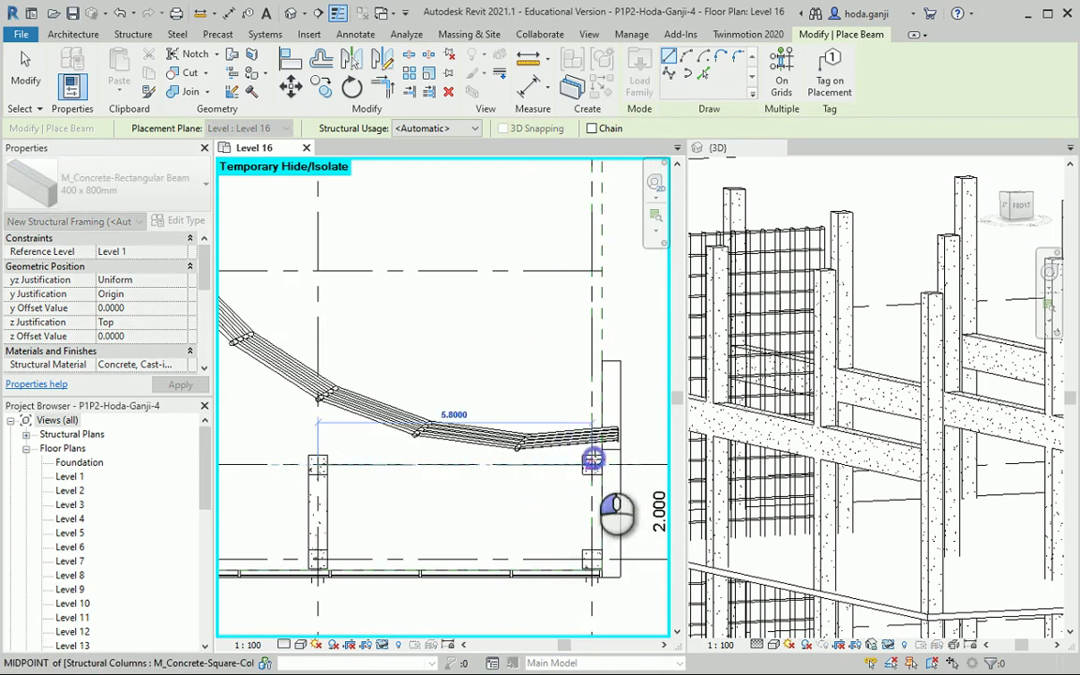
{"action": "left_click", "coordinate": [592, 459]}
{"action": "left_click", "coordinate": [317, 560]}
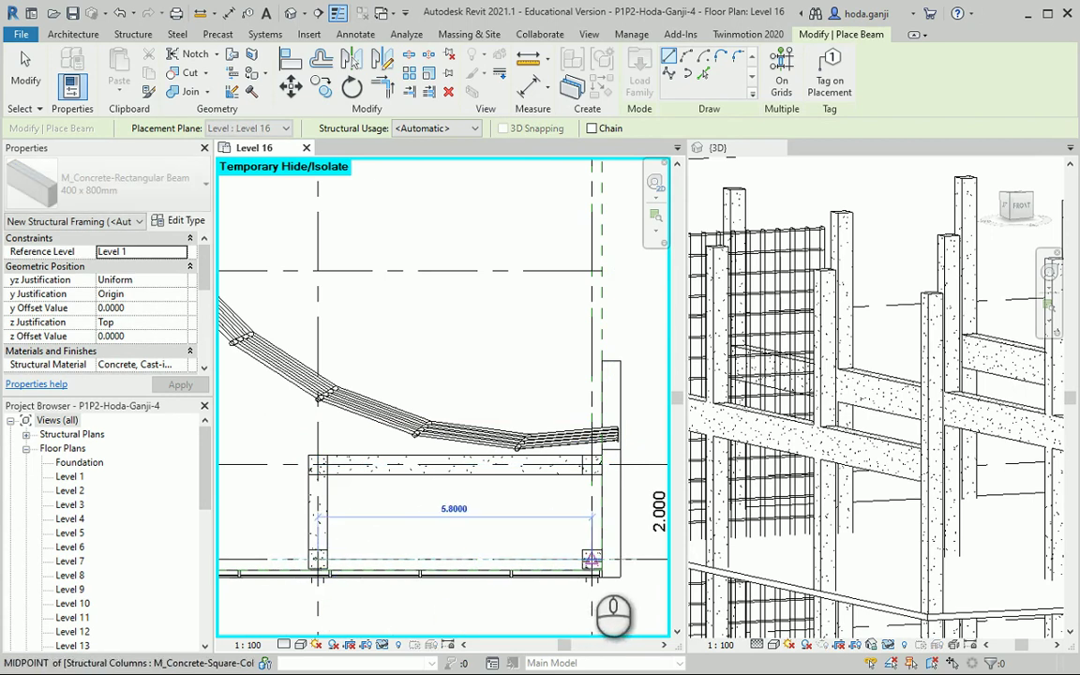
- Place a diagonal 400 x 800mm beam from the column at grids 5 and E-1 to the column at grids 4 and D
{"action": "scroll", "coordinate": [582, 553], "scroll_direction": "up", "scroll_amount": 4}
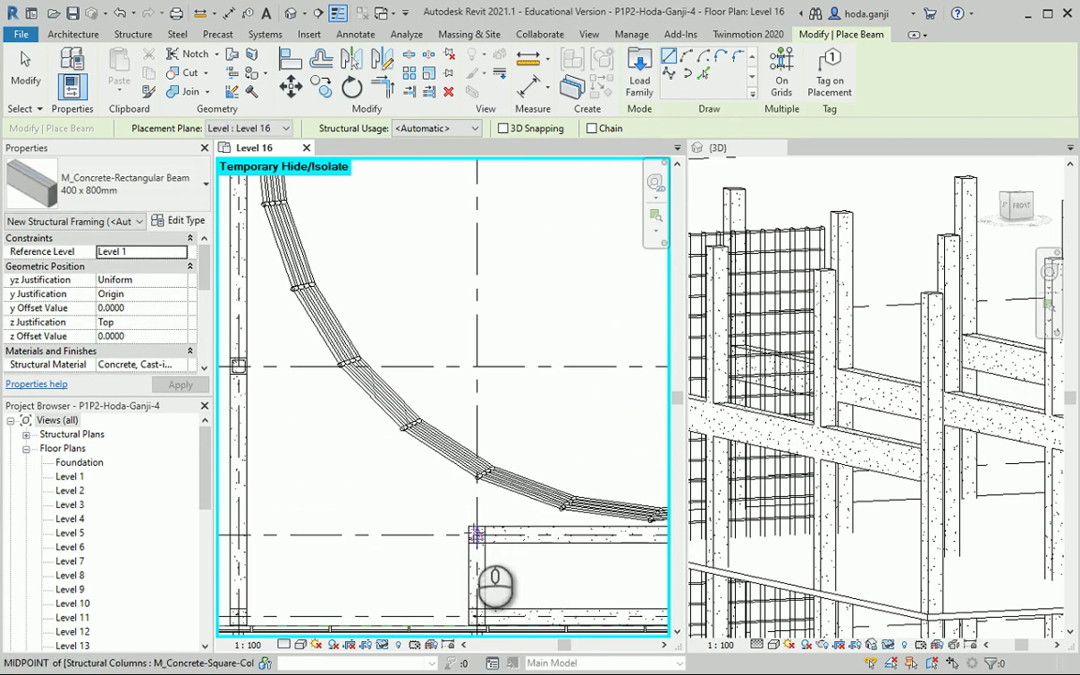
{"action": "left_click", "coordinate": [477, 533]}
{"action": "left_click", "coordinate": [240, 366]}
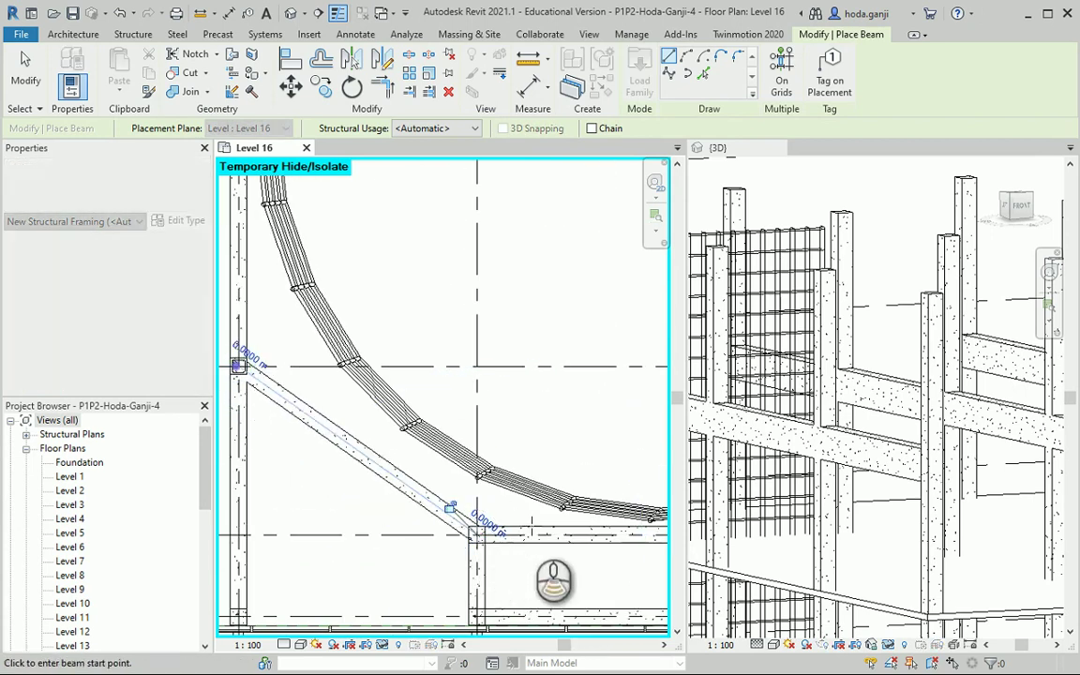
- Place a diagonal 400 x 800mm beam from the column at grids 4 and B to the column at grids 5 and A-1
{"action": "scroll", "coordinate": [333, 463], "scroll_direction": "down", "scroll_amount": 4}
{"action": "scroll", "coordinate": [356, 434], "scroll_direction": "up", "scroll_amount": 3}
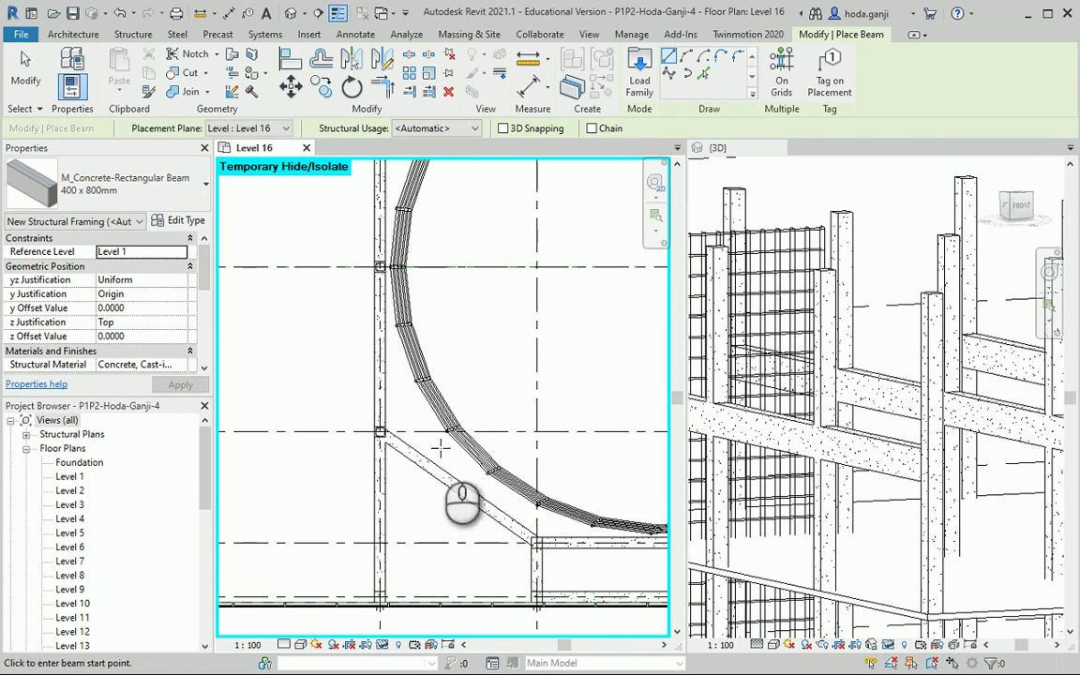
{"action": "scroll", "coordinate": [515, 509], "scroll_direction": "down", "scroll_amount": 3}
{"action": "scroll", "coordinate": [441, 413], "scroll_direction": "up", "scroll_amount": 4}
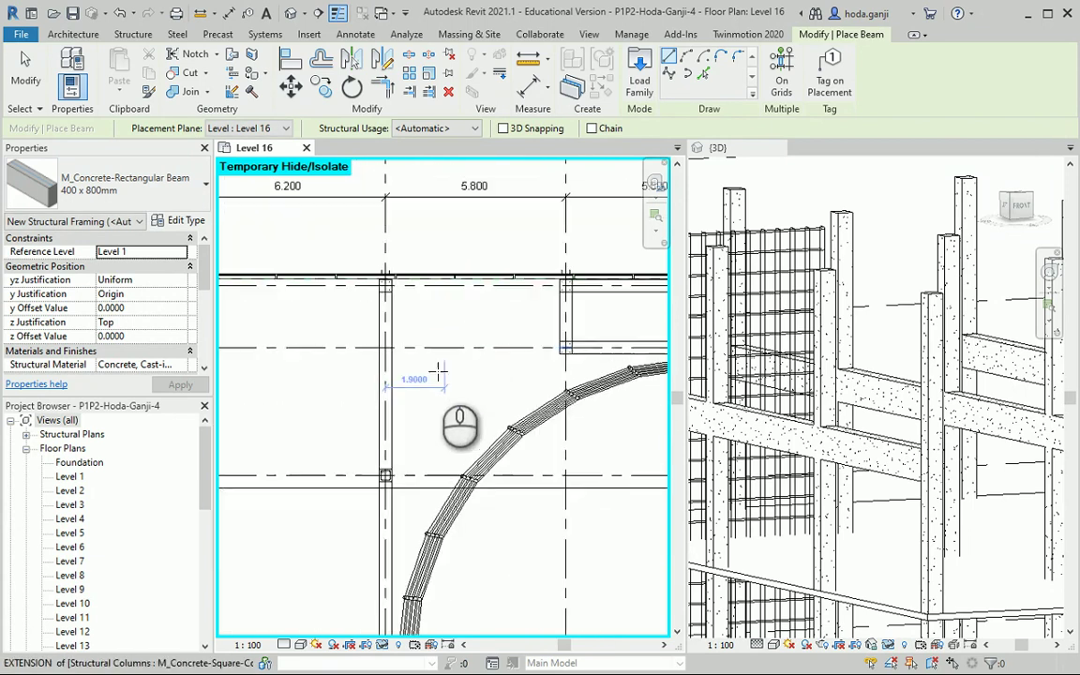
{"action": "left_click", "coordinate": [376, 492]}
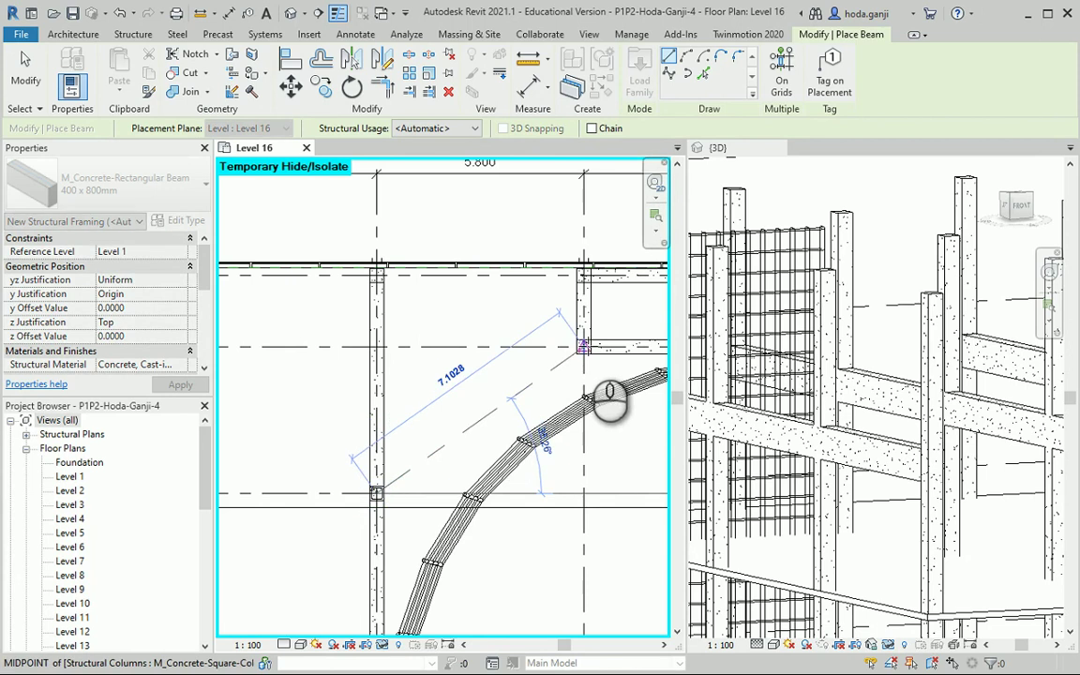
{"action": "left_click", "coordinate": [585, 345]}
{"action": "key", "text": "Escape"}
{"action": "key", "text": "Escape"}
- Start a sketched beam system on Level 16 and set its beam type to M_Concrete-Rectangular Beam : 300 x 600mm
{"action": "scroll", "coordinate": [477, 345], "scroll_direction": "down", "scroll_amount": 5}
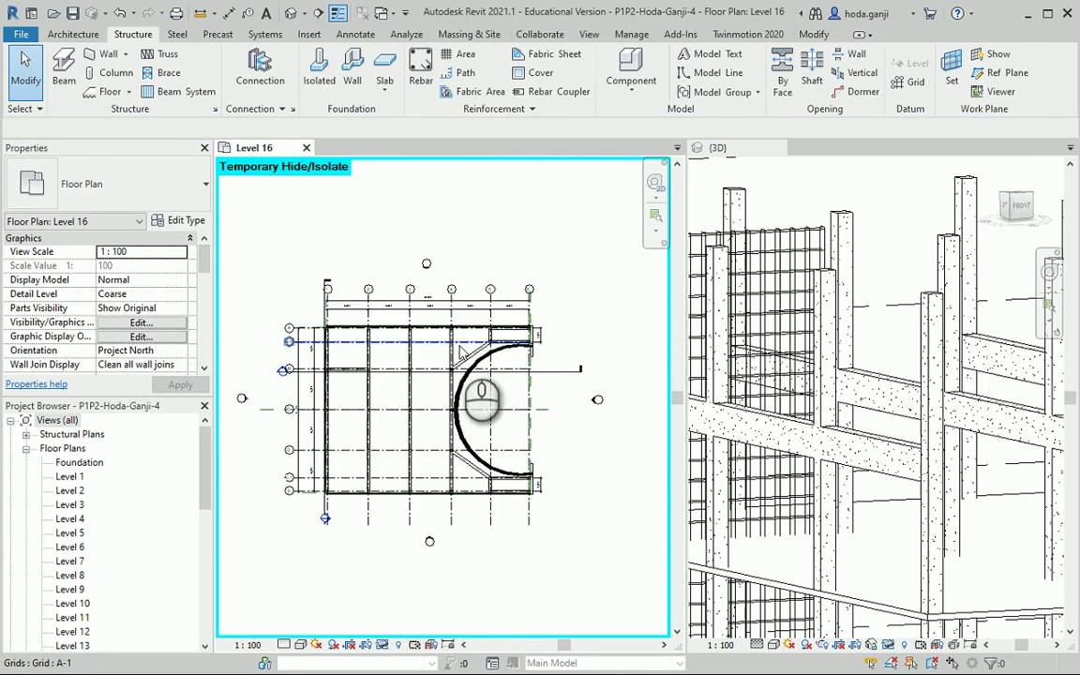
{"action": "scroll", "coordinate": [298, 360], "scroll_direction": "up", "scroll_amount": 1}
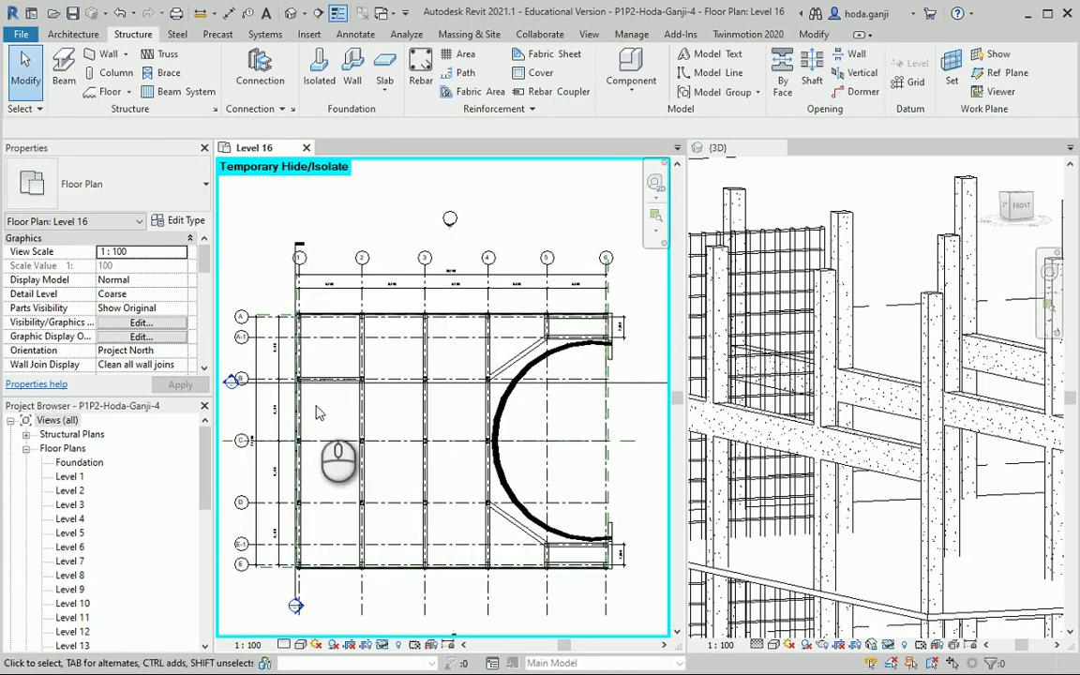
{"action": "left_click", "coordinate": [183, 92]}
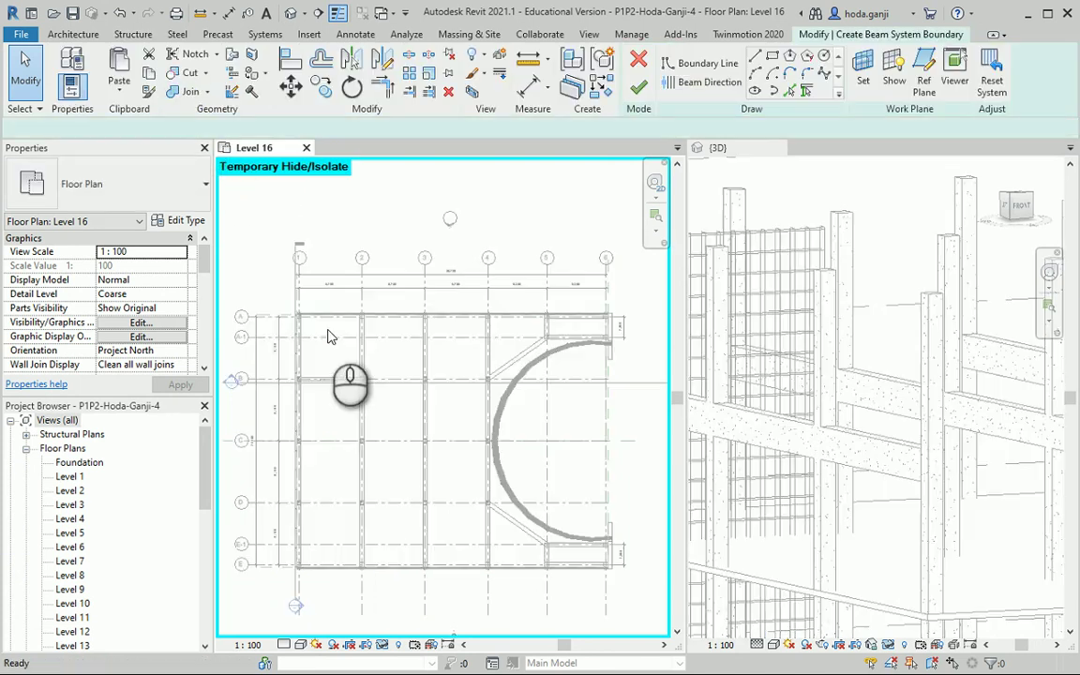
{"action": "scroll", "coordinate": [164, 314], "scroll_direction": "down", "scroll_amount": 1}
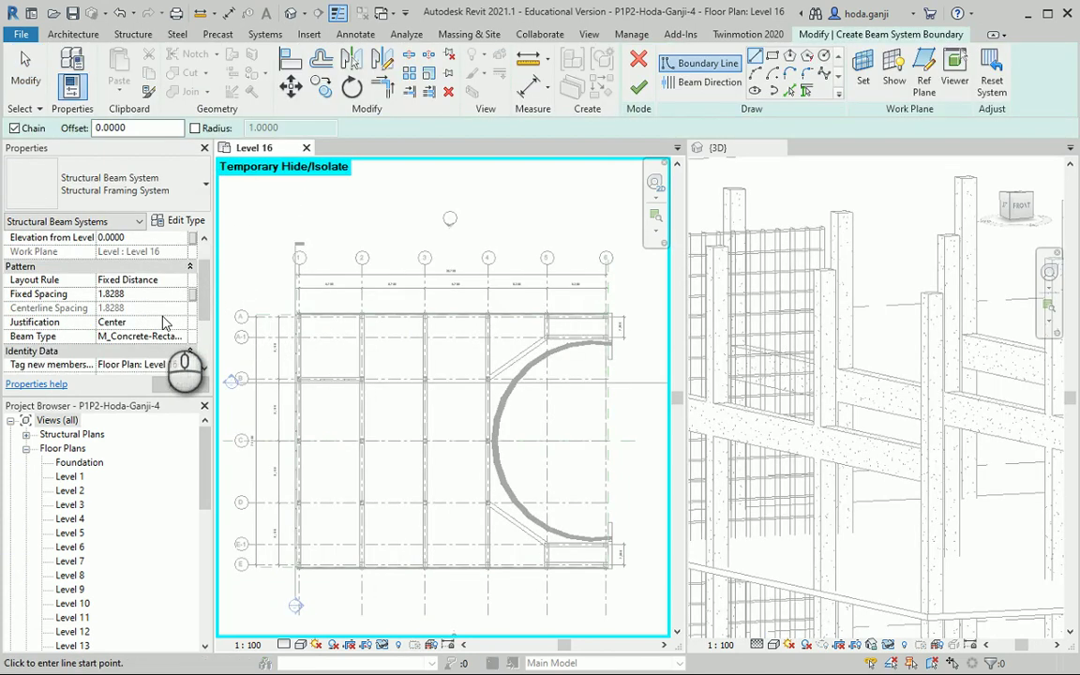
{"action": "left_click", "coordinate": [180, 337]}
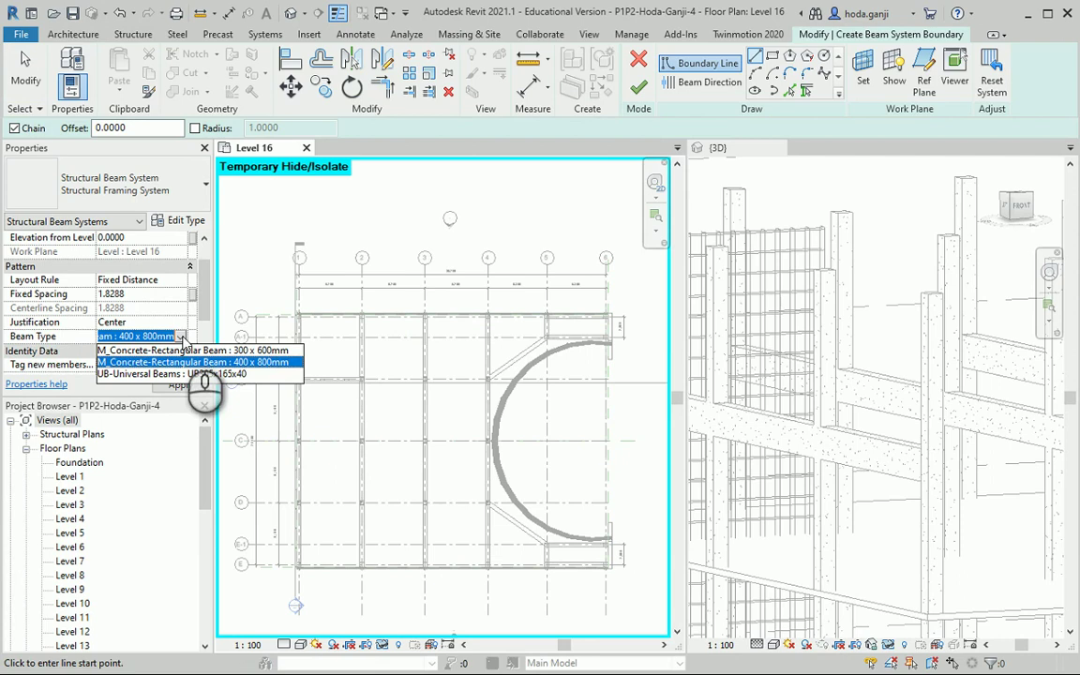
{"action": "left_click", "coordinate": [269, 351]}
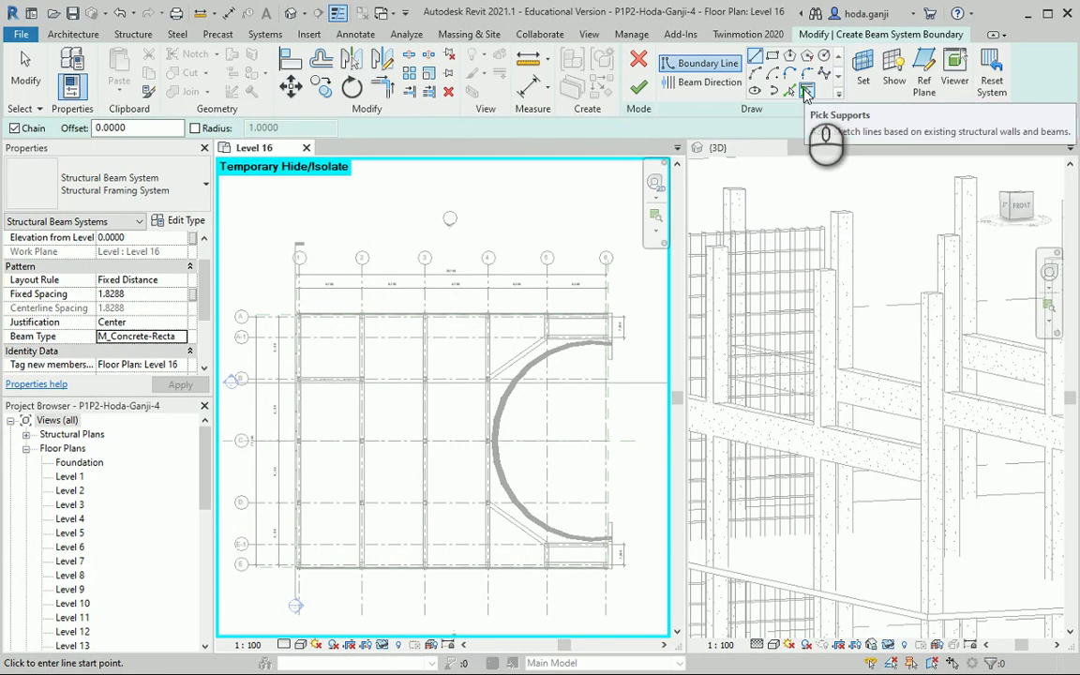
- Add boundary lines with Pick Supports from the grid 1 beam and the two short beams on grid 5
{"action": "left_click", "coordinate": [807, 94]}
{"action": "left_click", "coordinate": [298, 371]}
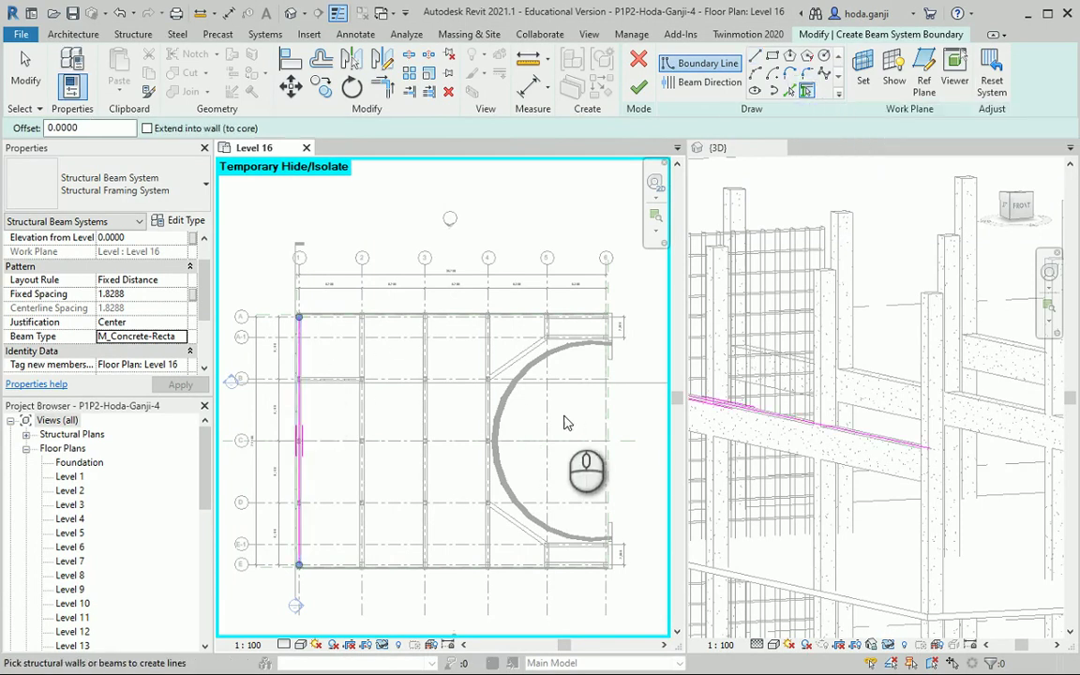
{"action": "scroll", "coordinate": [564, 423], "scroll_direction": "up", "scroll_amount": 4}
{"action": "left_click", "coordinate": [543, 306]}
{"action": "scroll", "coordinate": [543, 306], "scroll_direction": "down", "scroll_amount": 4}
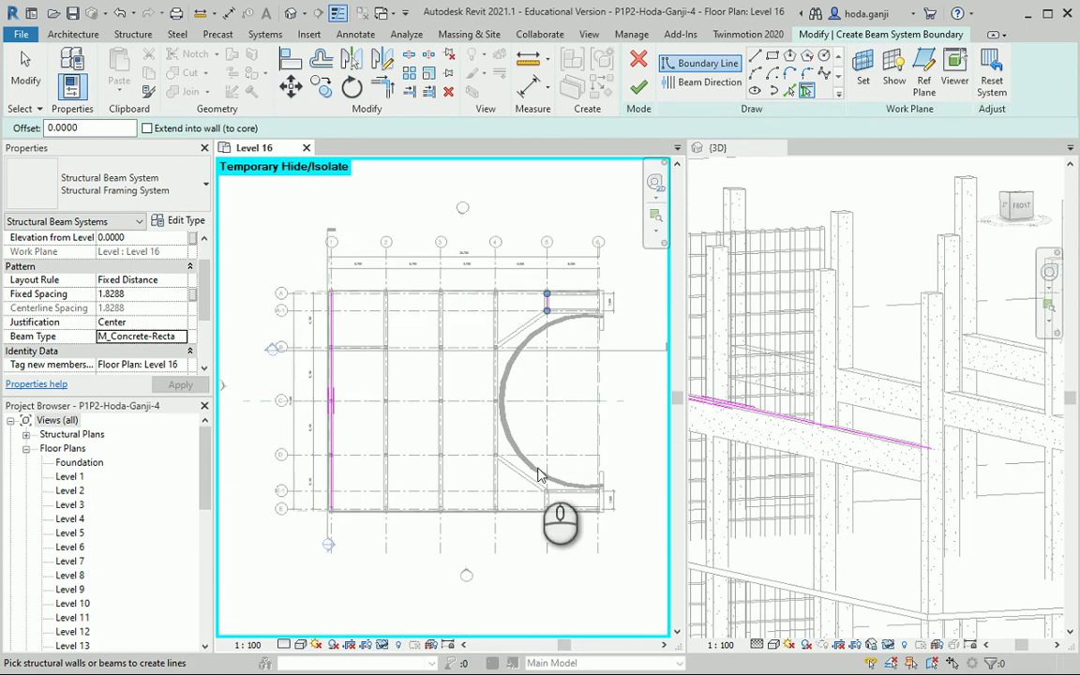
{"action": "scroll", "coordinate": [540, 504], "scroll_direction": "up", "scroll_amount": 3}
{"action": "left_click", "coordinate": [564, 501]}
{"action": "scroll", "coordinate": [550, 518], "scroll_direction": "down", "scroll_amount": 4}
{"action": "scroll", "coordinate": [355, 338], "scroll_direction": "down", "scroll_amount": 1}
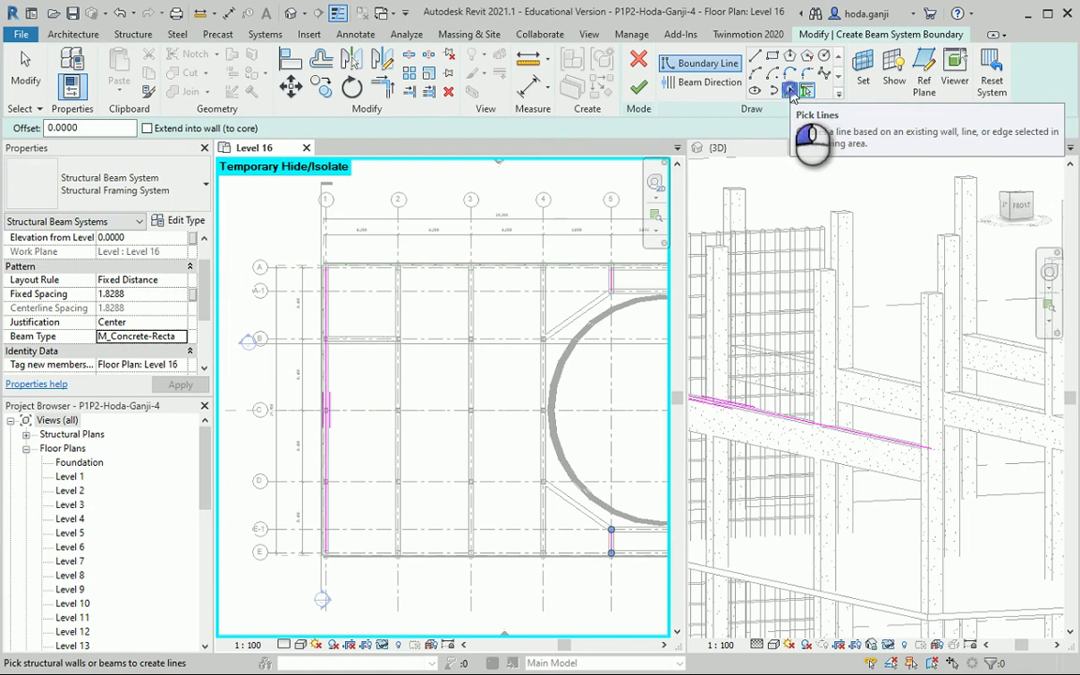
- Add boundary lines with Pick Lines from the curtain wall mullion edges near grid 1, along grids A and E
{"action": "left_click", "coordinate": [791, 91]}
{"action": "scroll", "coordinate": [325, 286], "scroll_direction": "up", "scroll_amount": 4}
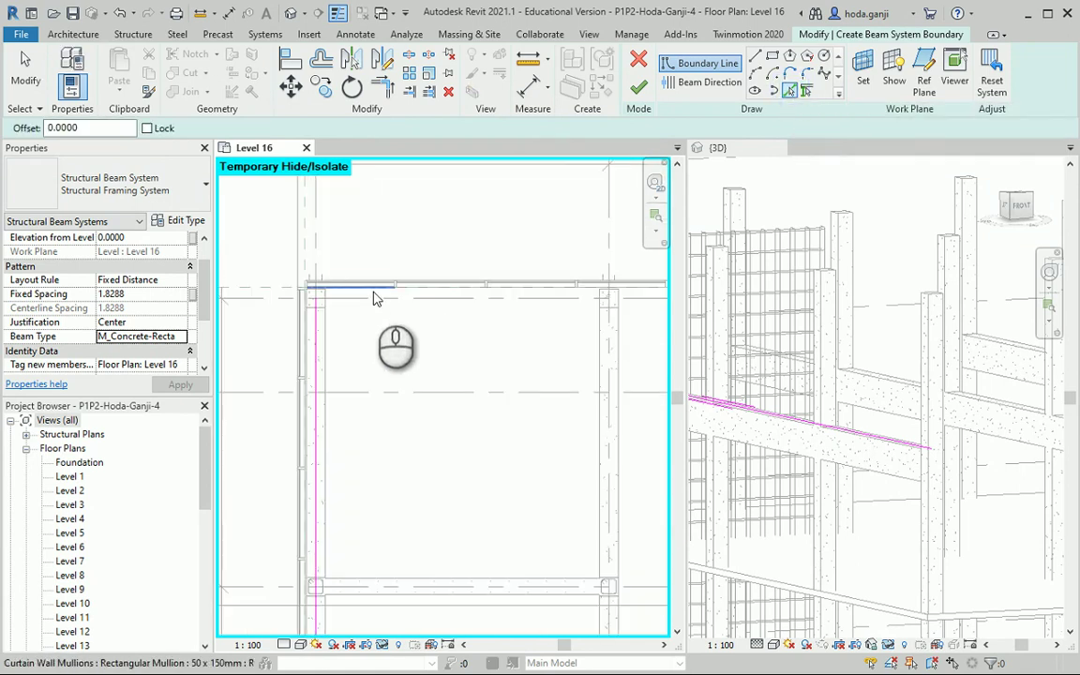
{"action": "scroll", "coordinate": [389, 281], "scroll_direction": "down", "scroll_amount": 4}
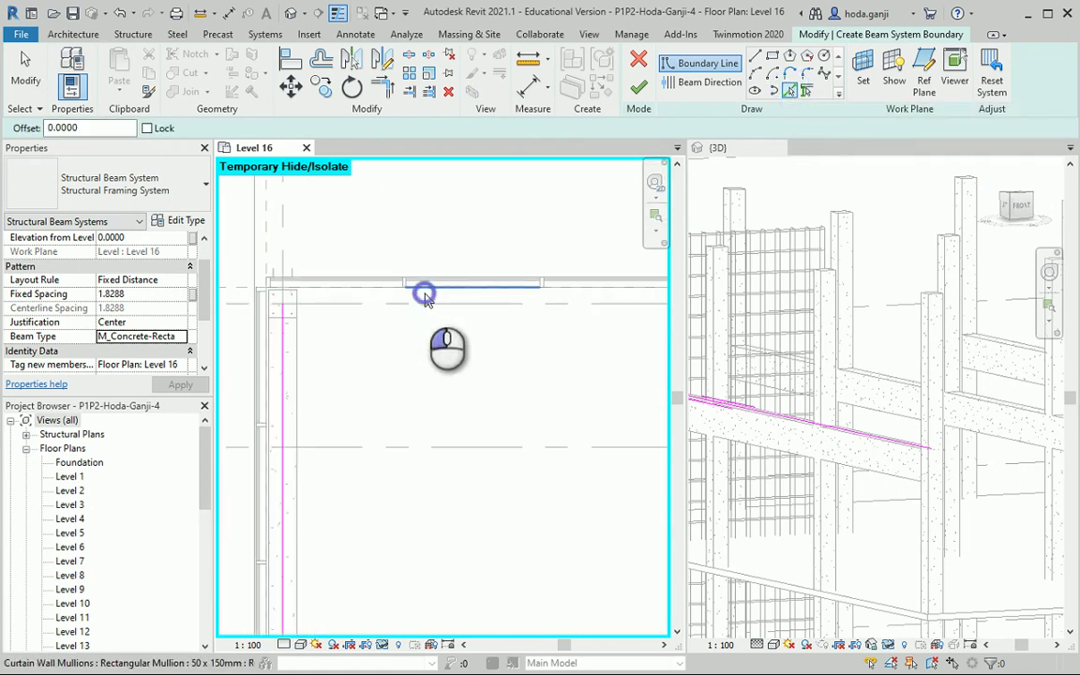
{"action": "scroll", "coordinate": [384, 563], "scroll_direction": "up", "scroll_amount": 3}
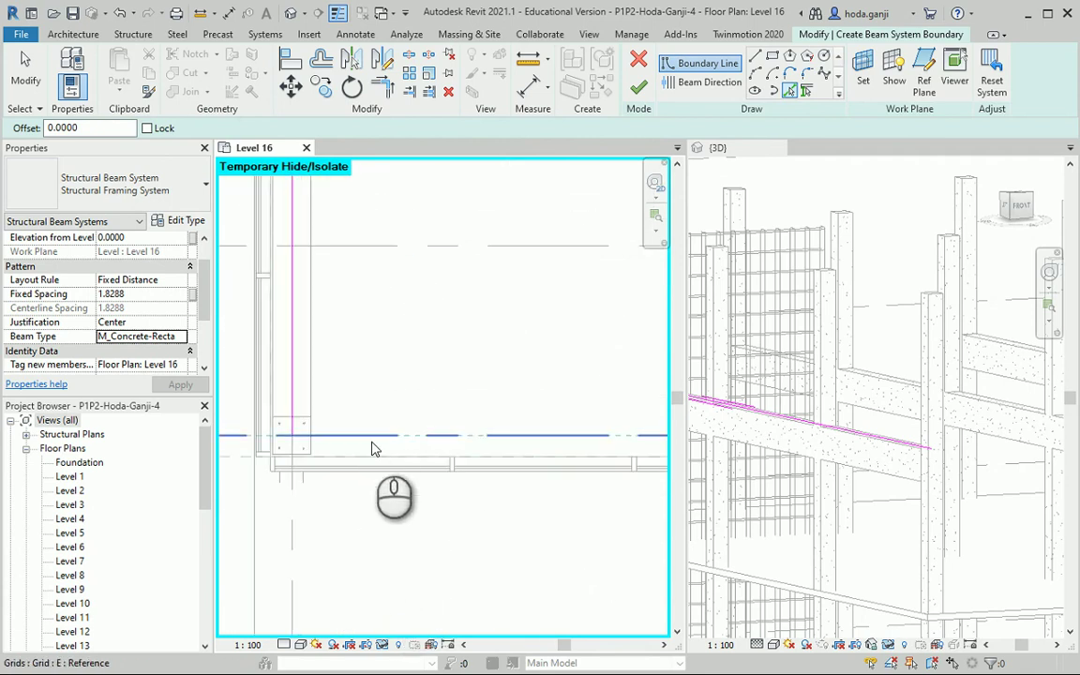
{"action": "left_click", "coordinate": [371, 449]}
{"action": "scroll", "coordinate": [270, 497], "scroll_direction": "down", "scroll_amount": 5}
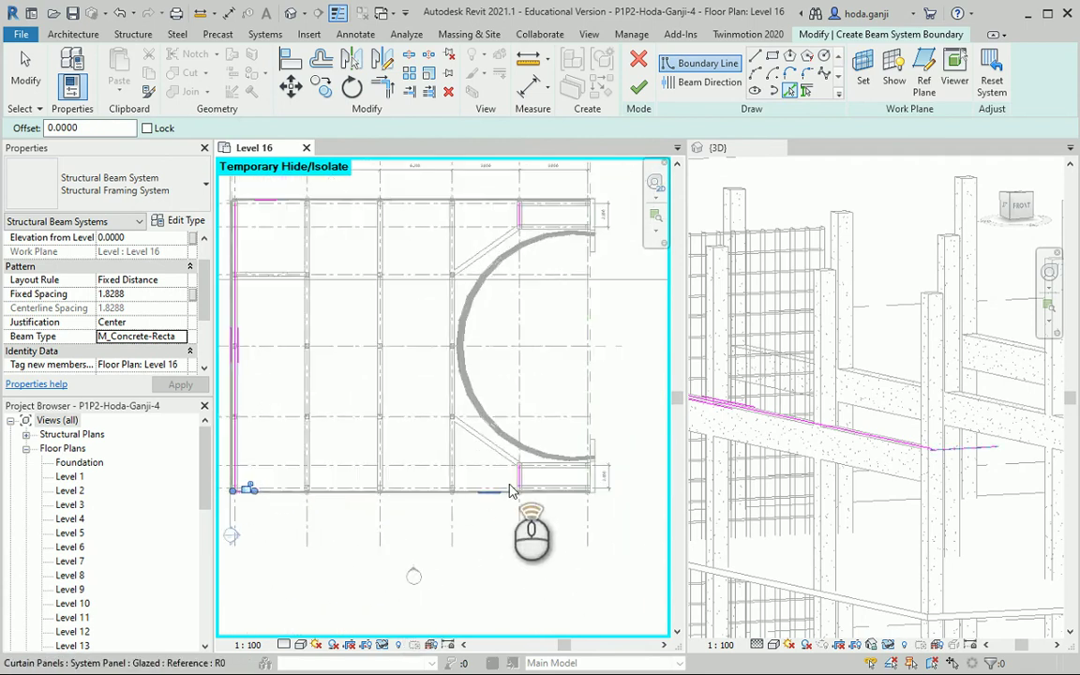
- Add both halves of the Generic 150mm floor's curved edge to the beam system boundary with Pick Lines
{"action": "scroll", "coordinate": [511, 491], "scroll_direction": "up", "scroll_amount": 5}
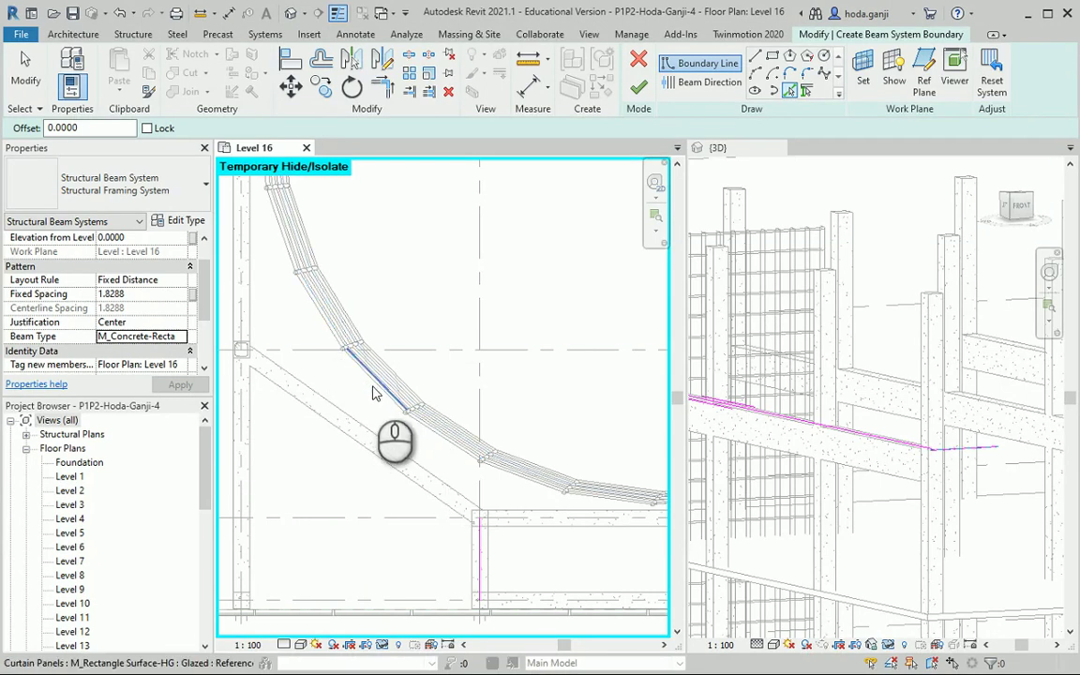
{"action": "scroll", "coordinate": [371, 401], "scroll_direction": "down", "scroll_amount": 3}
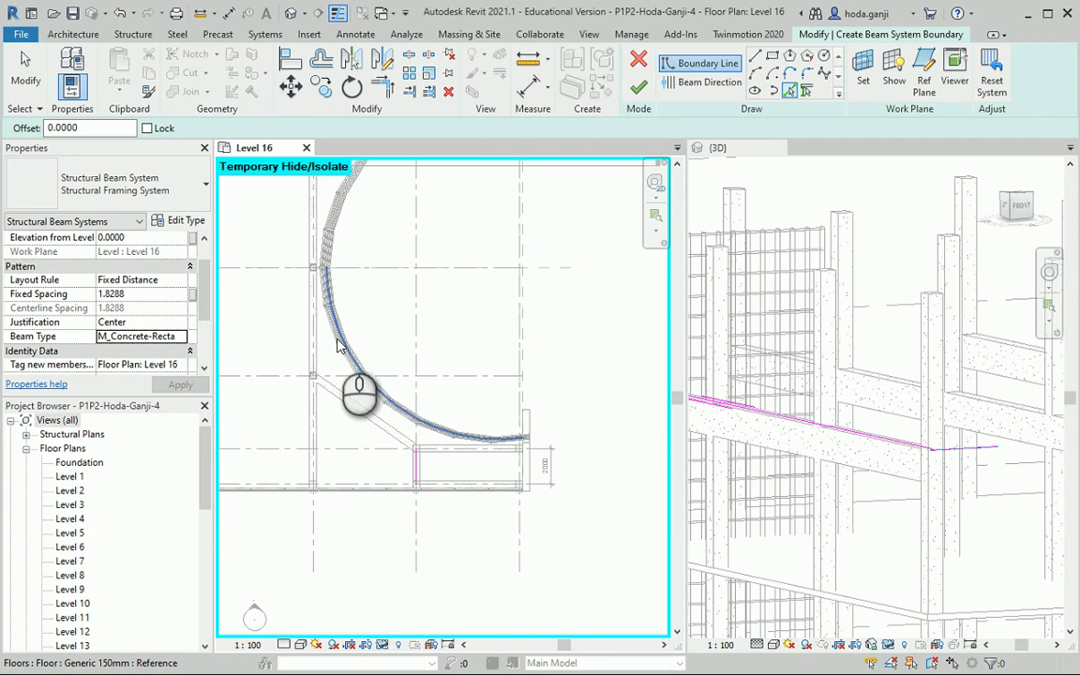
{"action": "left_click", "coordinate": [340, 347]}
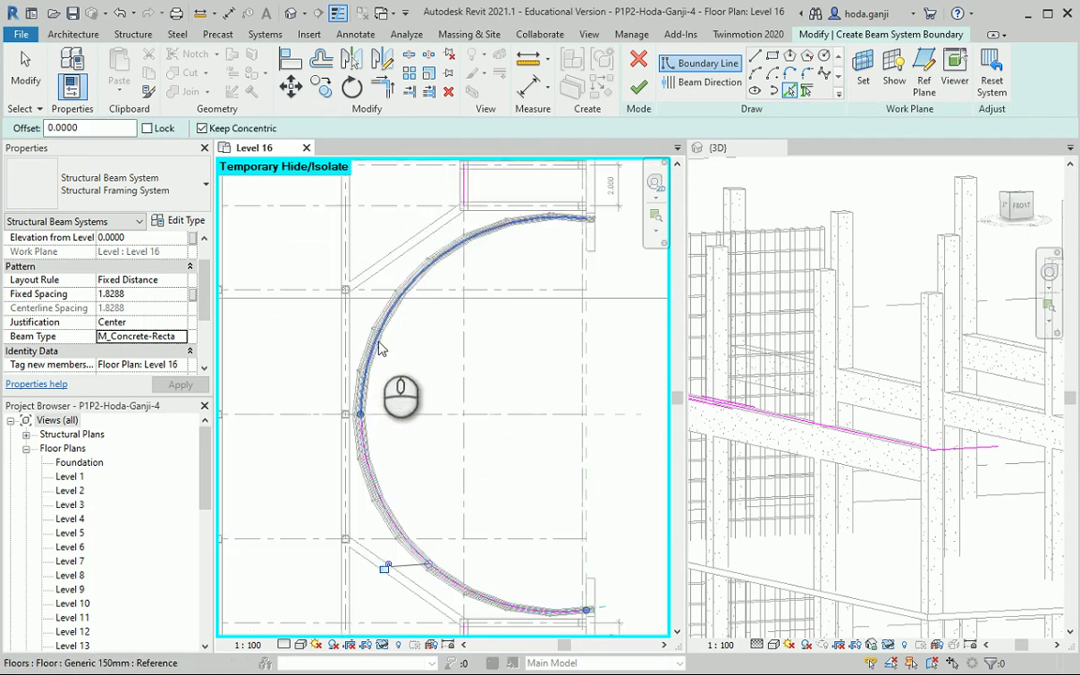
{"action": "left_click", "coordinate": [372, 340]}
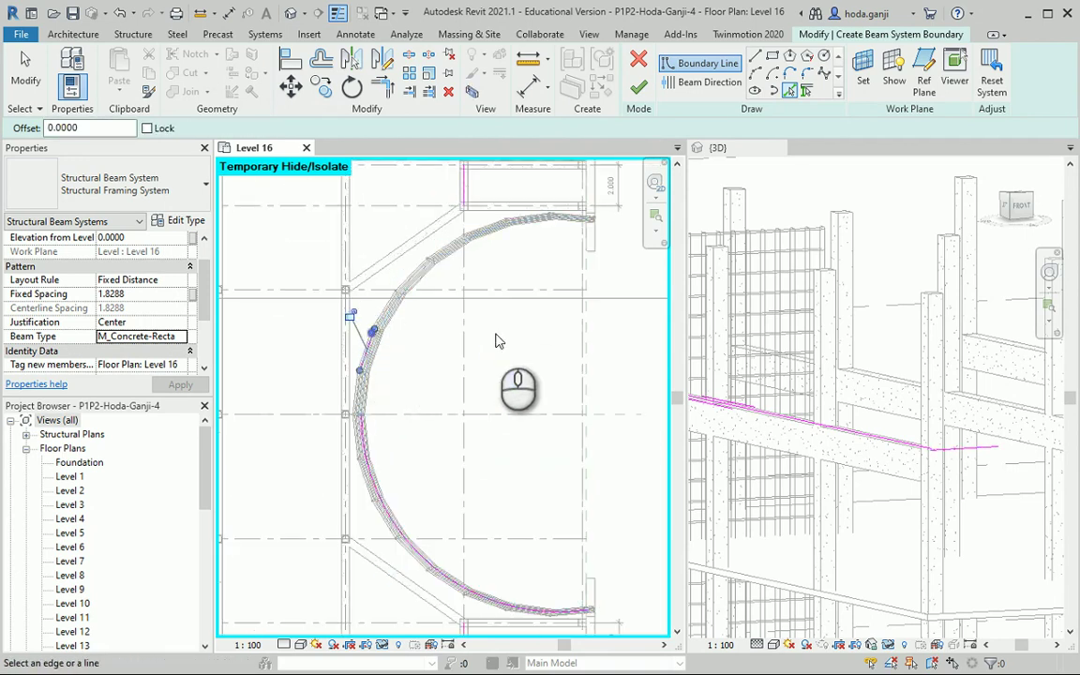
{"action": "scroll", "coordinate": [402, 340], "scroll_direction": "up", "scroll_amount": 2}
{"action": "scroll", "coordinate": [425, 333], "scroll_direction": "down", "scroll_amount": 2}
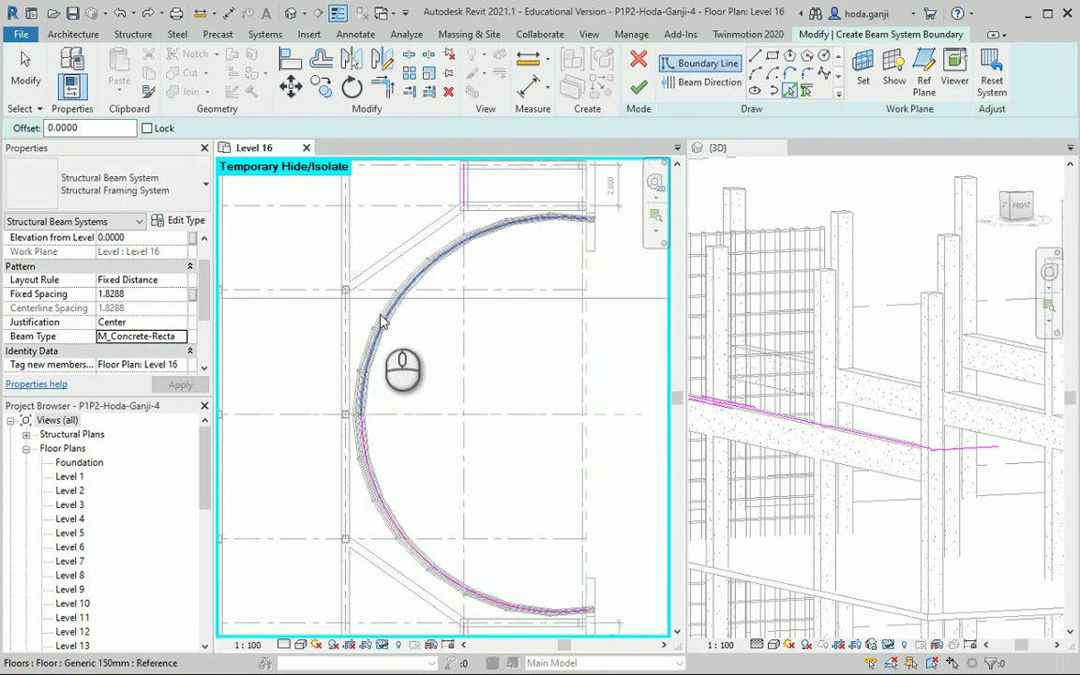
{"action": "left_click", "coordinate": [380, 316]}
{"action": "key", "text": "Escape"}
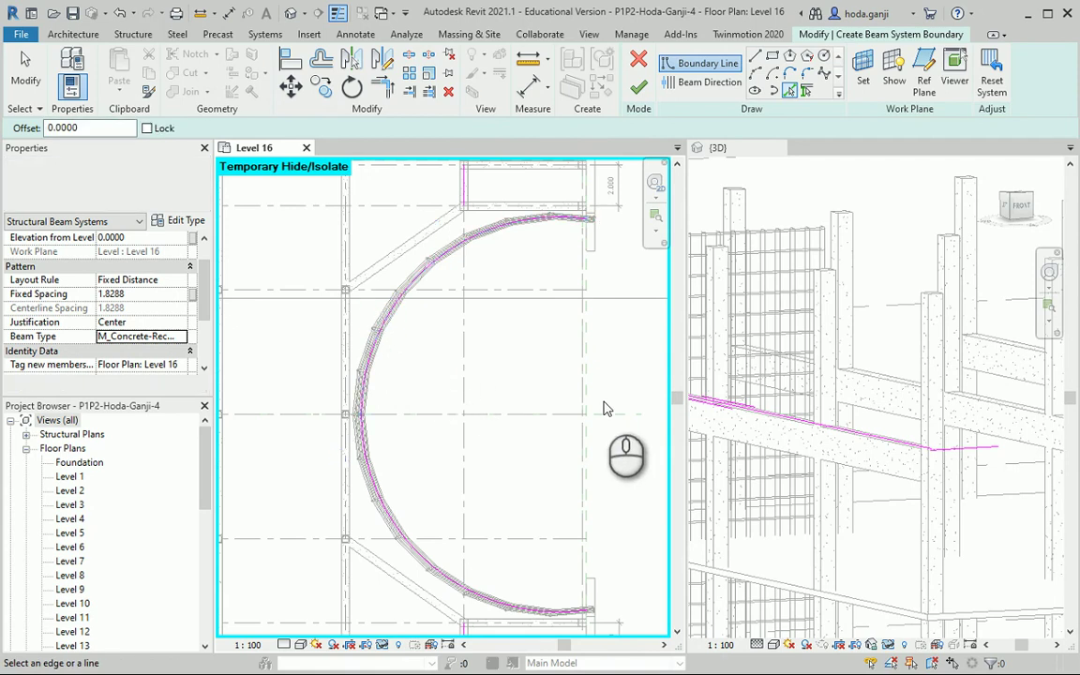
- Trim the beam system's boundary lines along grids 1, A, 5, E and the curved edge into one closed loop with Trim/Extend to Corner
{"action": "scroll", "coordinate": [587, 398], "scroll_direction": "down", "scroll_amount": 3}
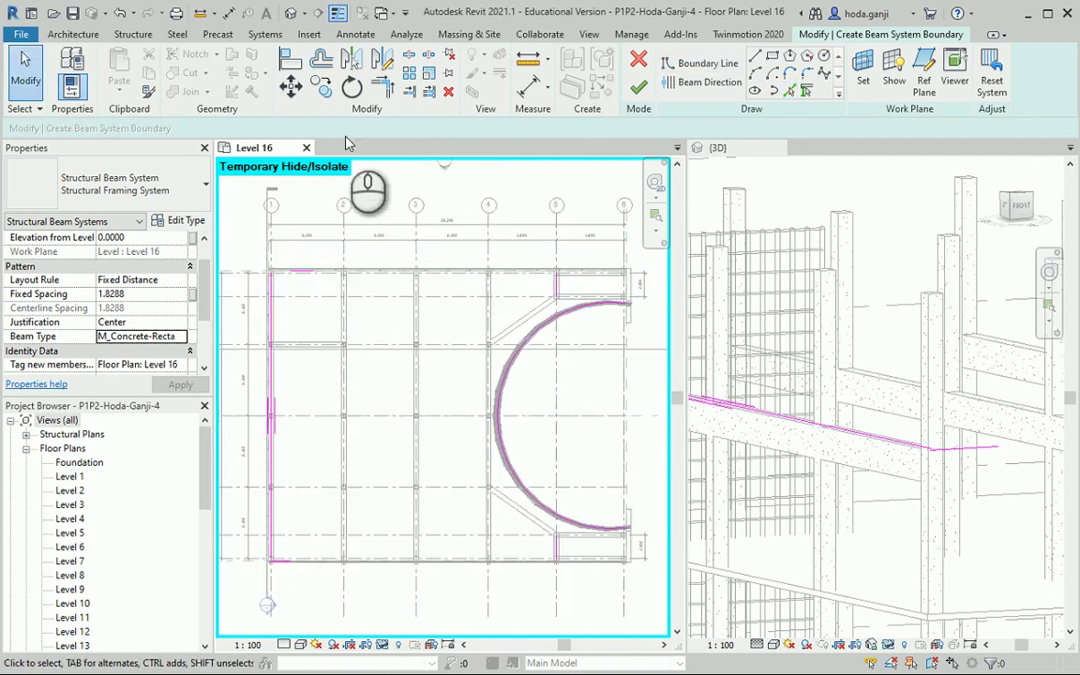
{"action": "left_click", "coordinate": [383, 86]}
{"action": "left_click", "coordinate": [274, 287]}
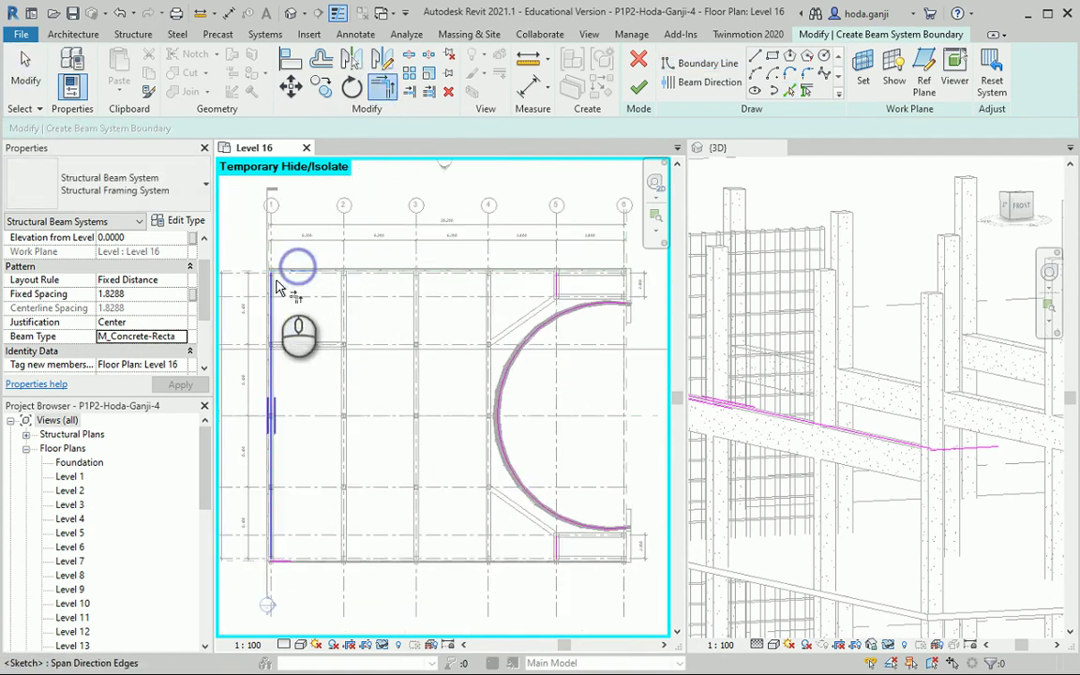
{"action": "left_click", "coordinate": [271, 520]}
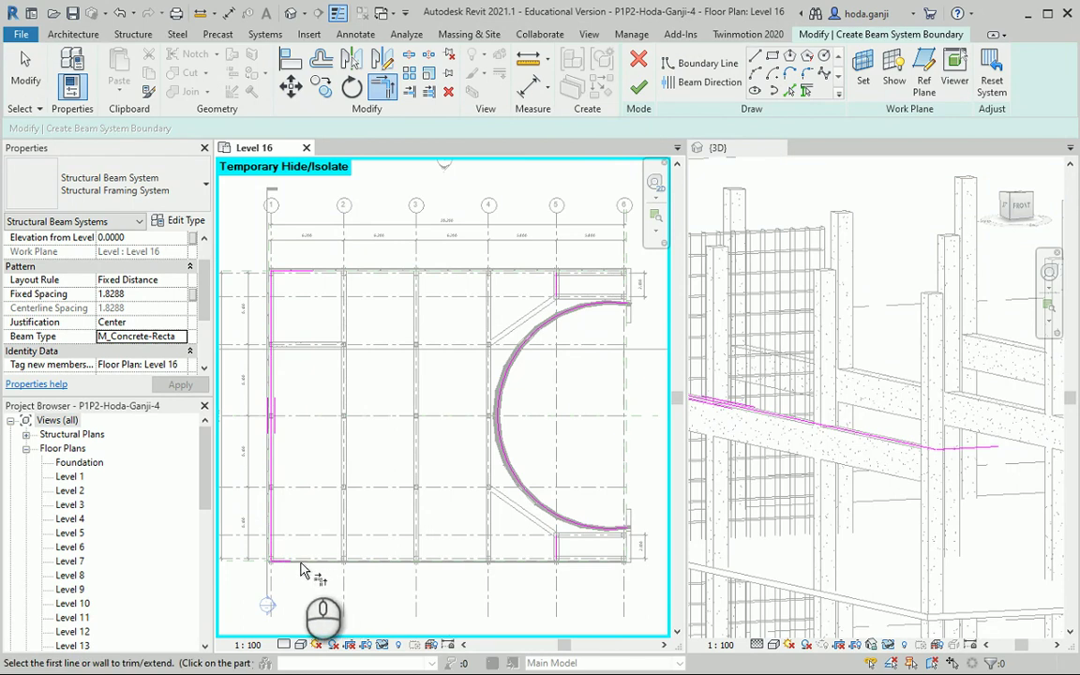
{"action": "left_click", "coordinate": [285, 562]}
{"action": "left_click", "coordinate": [556, 551]}
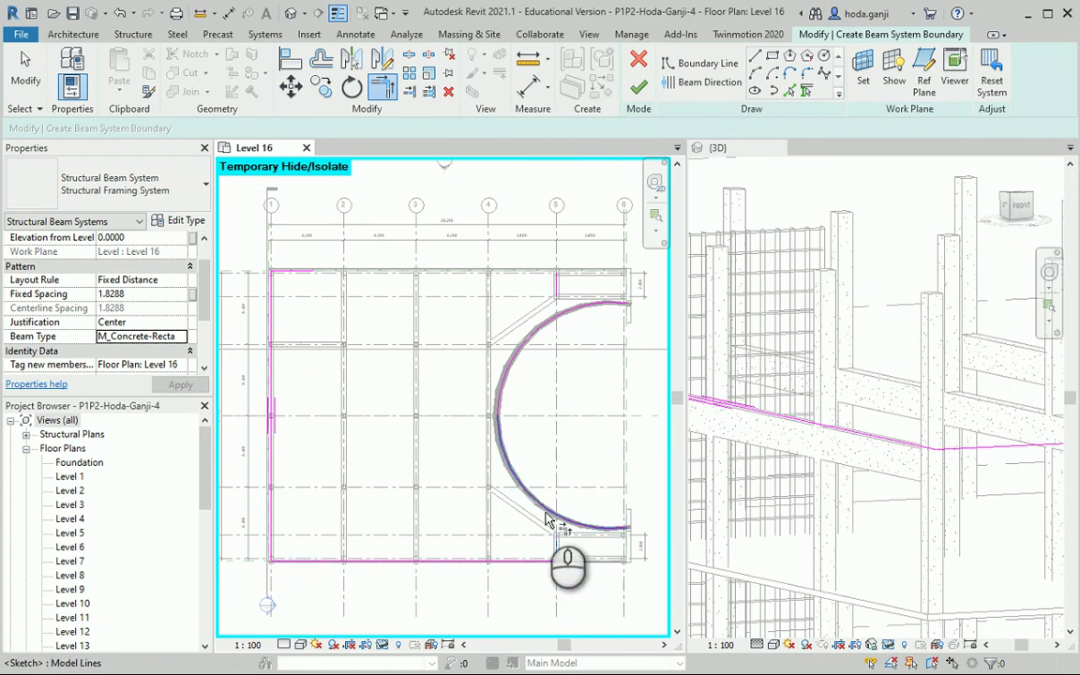
{"action": "left_click", "coordinate": [547, 321]}
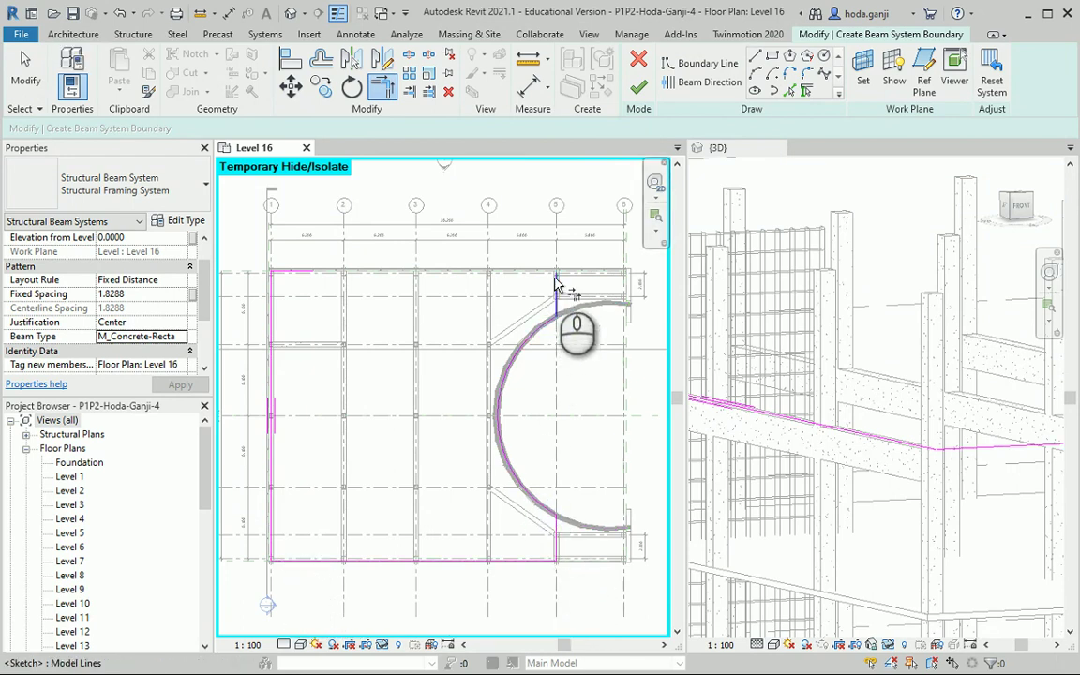
{"action": "left_click", "coordinate": [556, 284]}
{"action": "left_click", "coordinate": [303, 270]}
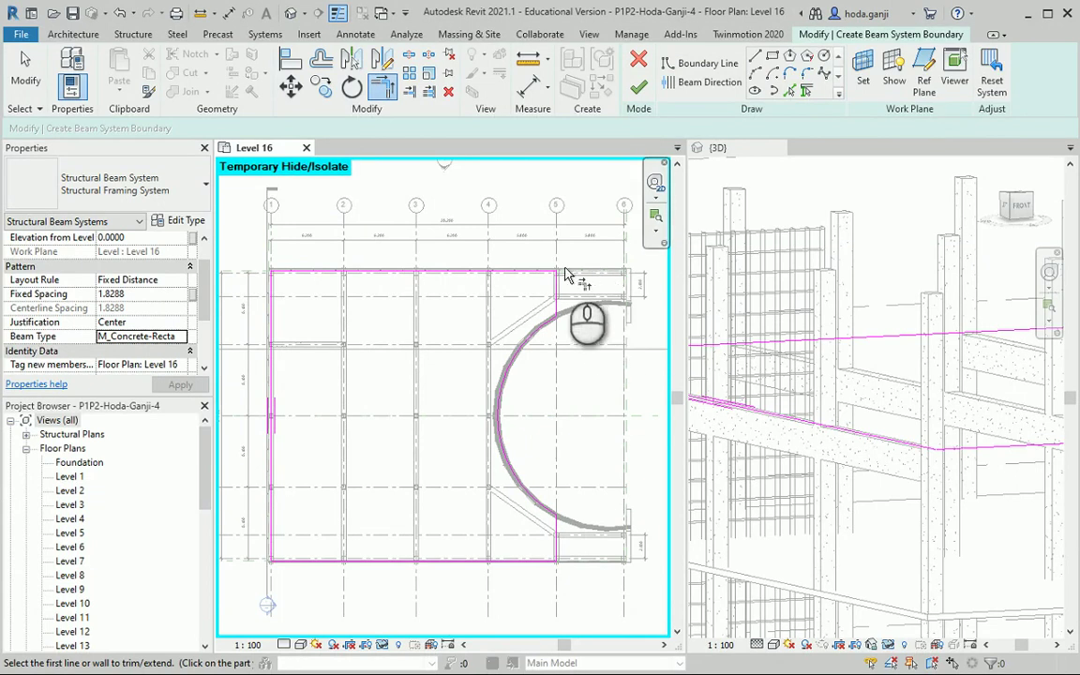
- Define the beam direction with a horizontal line about 3.2 m long between grids 2 and 3, above grid C
{"action": "left_click", "coordinate": [705, 82]}
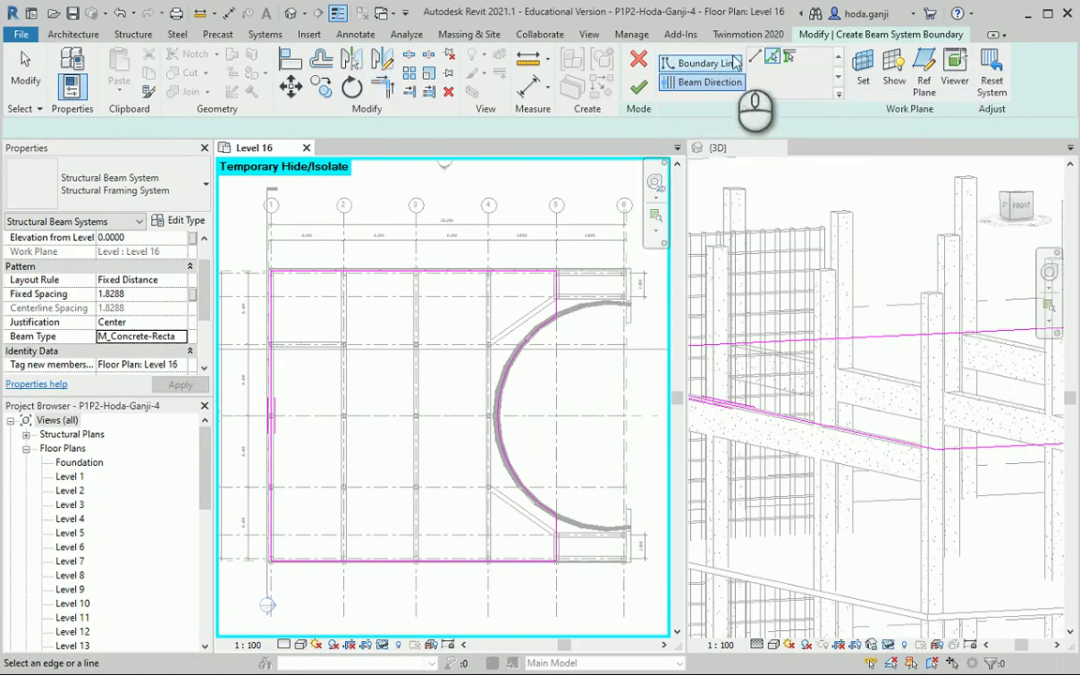
{"action": "left_click", "coordinate": [750, 59]}
{"action": "scroll", "coordinate": [362, 381], "scroll_direction": "up", "scroll_amount": 2}
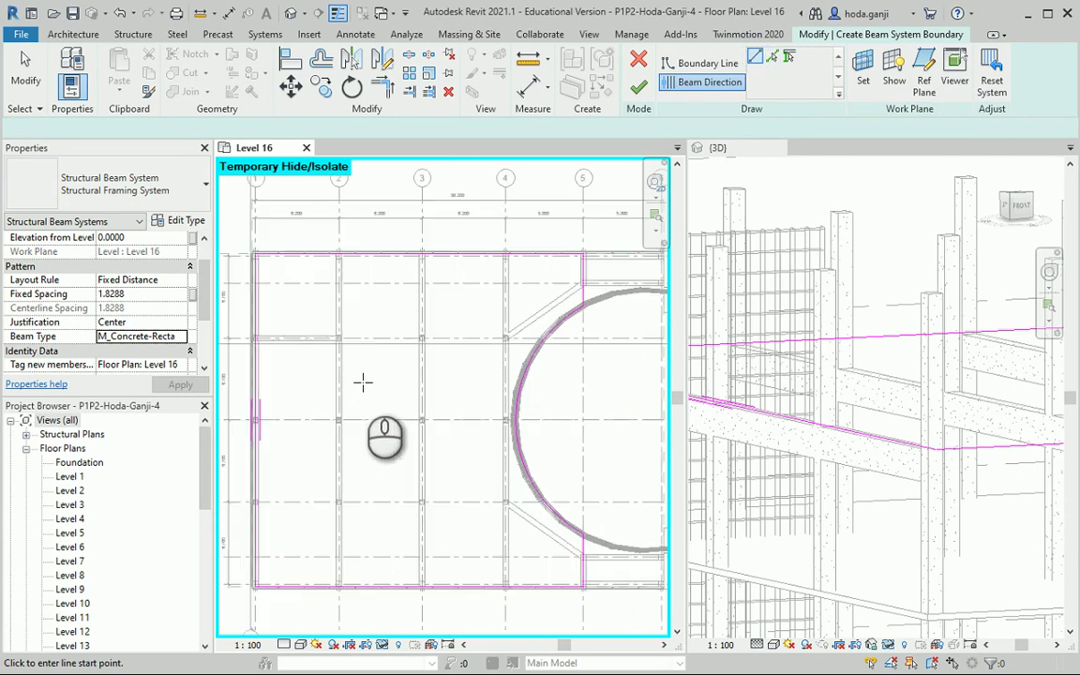
{"action": "left_click", "coordinate": [362, 381]}
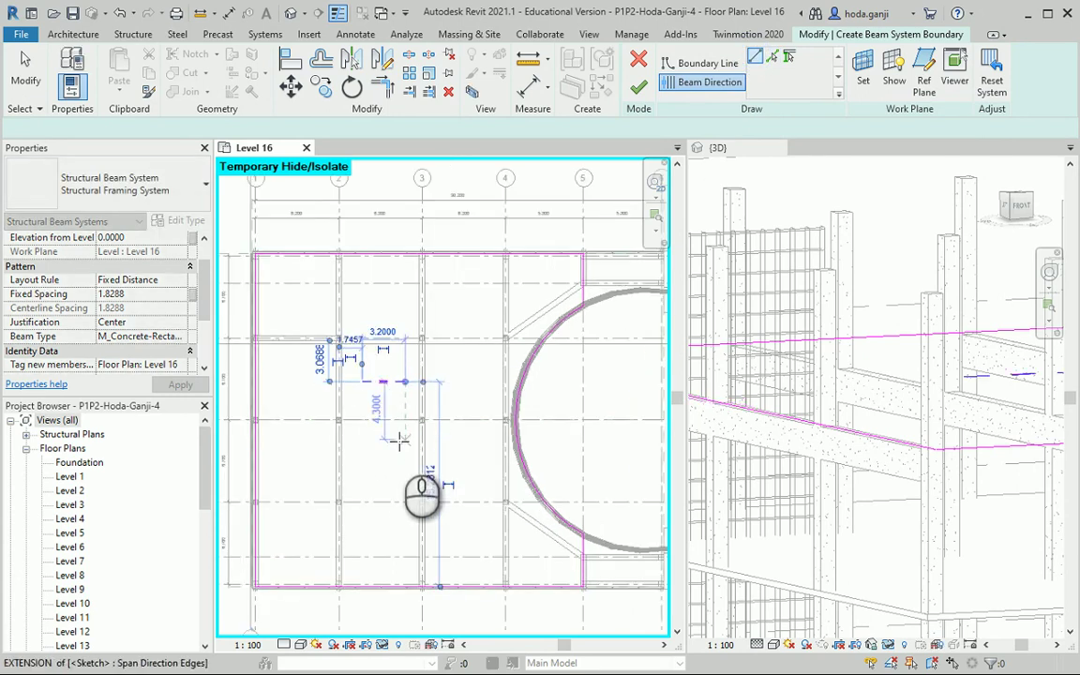
{"action": "left_click", "coordinate": [405, 381]}
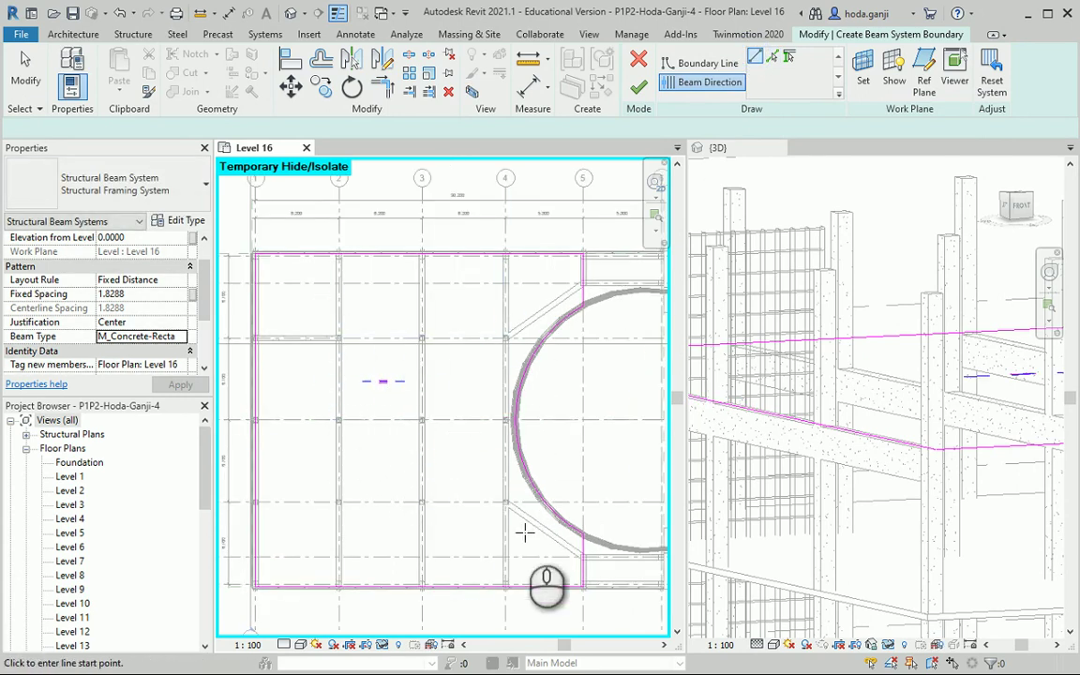
{"action": "scroll", "coordinate": [540, 485], "scroll_direction": "down", "scroll_amount": 2}
{"action": "key", "text": "Escape"}
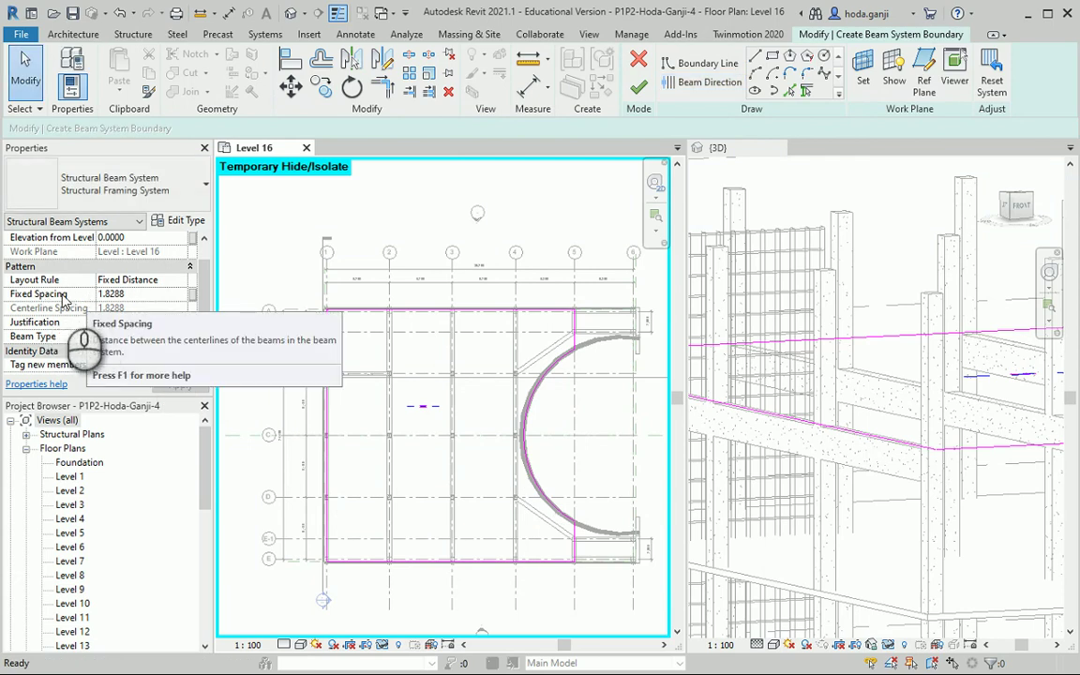
- Check the overall dimension between grids A and E, switch to Calculator and divide 24.4 by 12 to work out the beam spacing
{"action": "scroll", "coordinate": [412, 380], "scroll_direction": "up", "scroll_amount": 4}
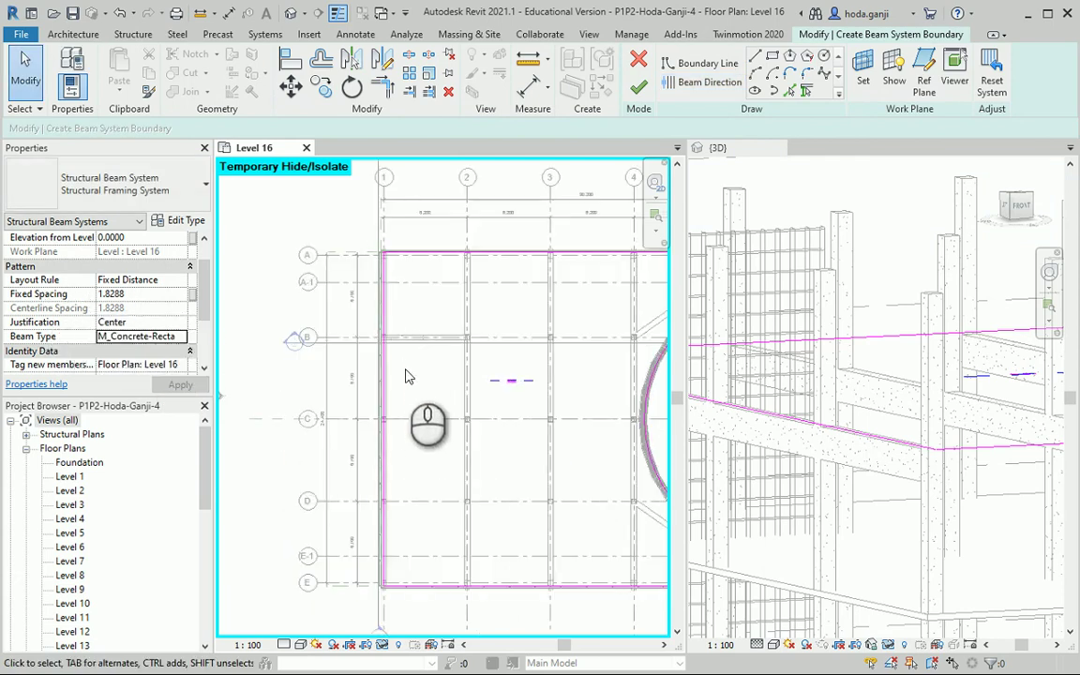
{"action": "scroll", "coordinate": [398, 512], "scroll_direction": "up", "scroll_amount": 1}
{"action": "scroll", "coordinate": [403, 274], "scroll_direction": "up", "scroll_amount": 1}
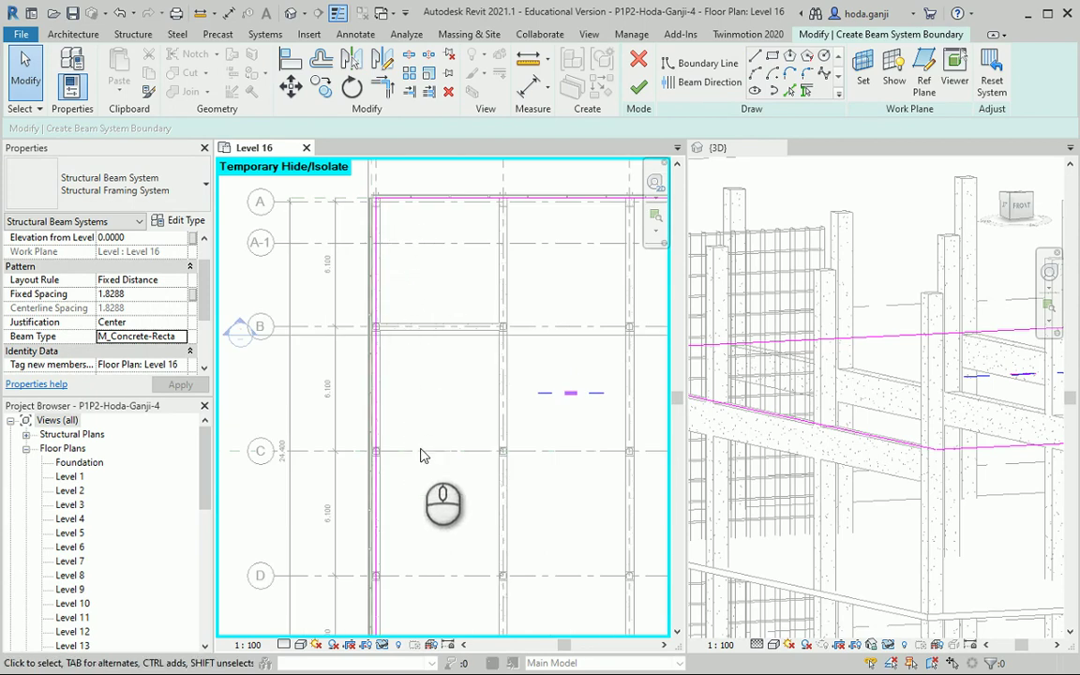
{"action": "scroll", "coordinate": [420, 286], "scroll_direction": "down", "scroll_amount": 1}
{"action": "scroll", "coordinate": [307, 386], "scroll_direction": "up", "scroll_amount": 4}
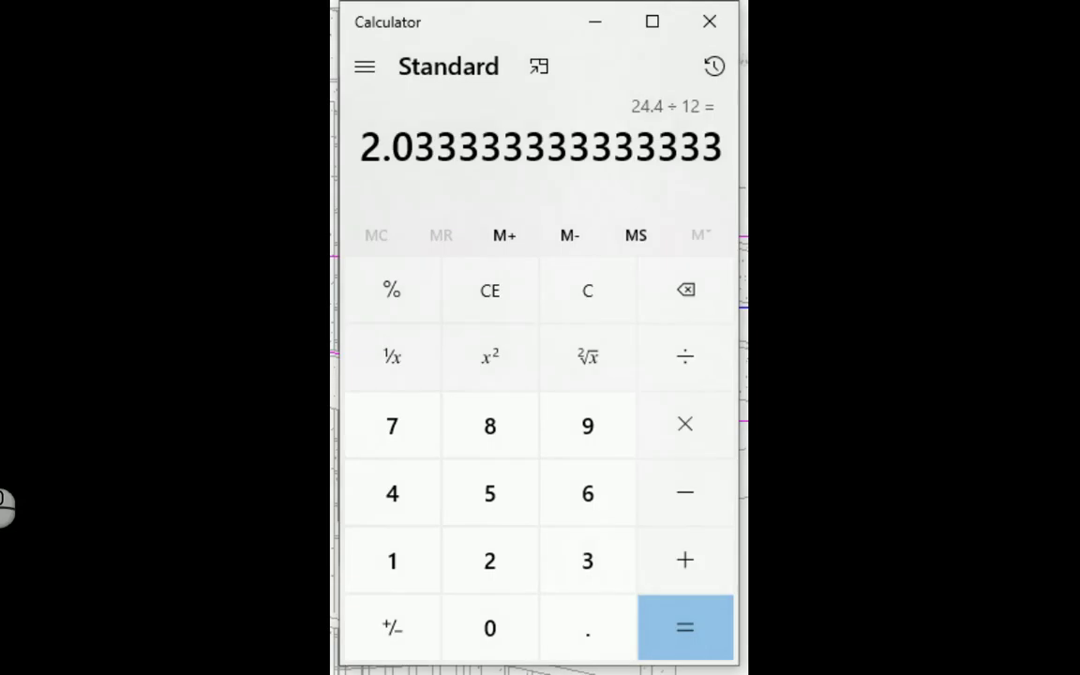
{"action": "type", "text": "24.4"}
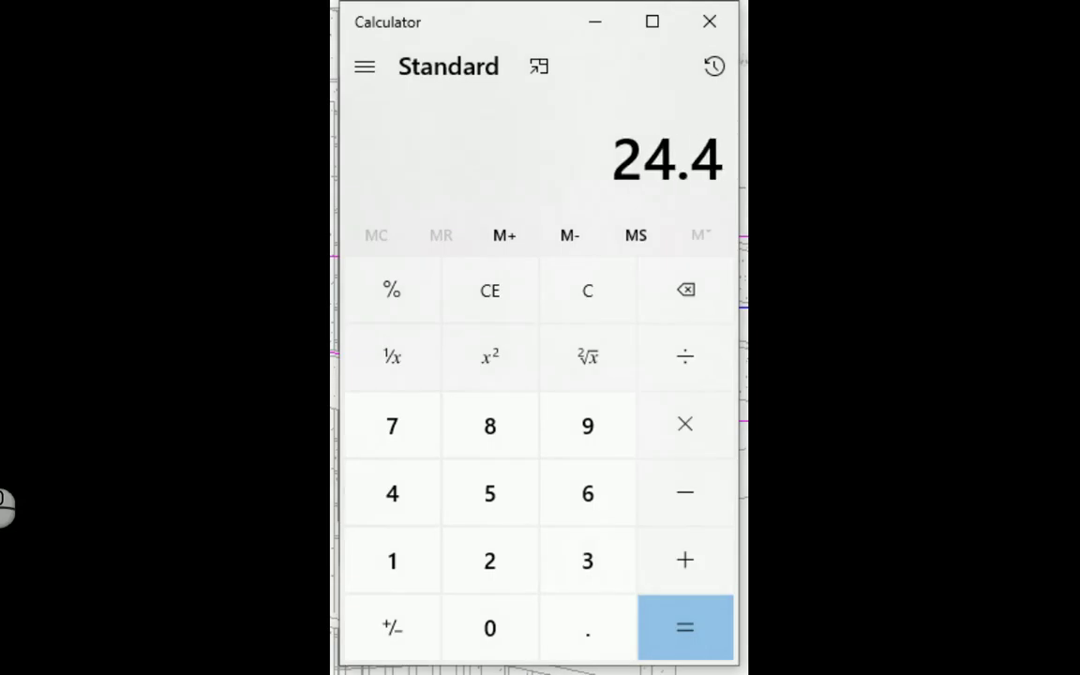
{"action": "key", "text": "slash"}
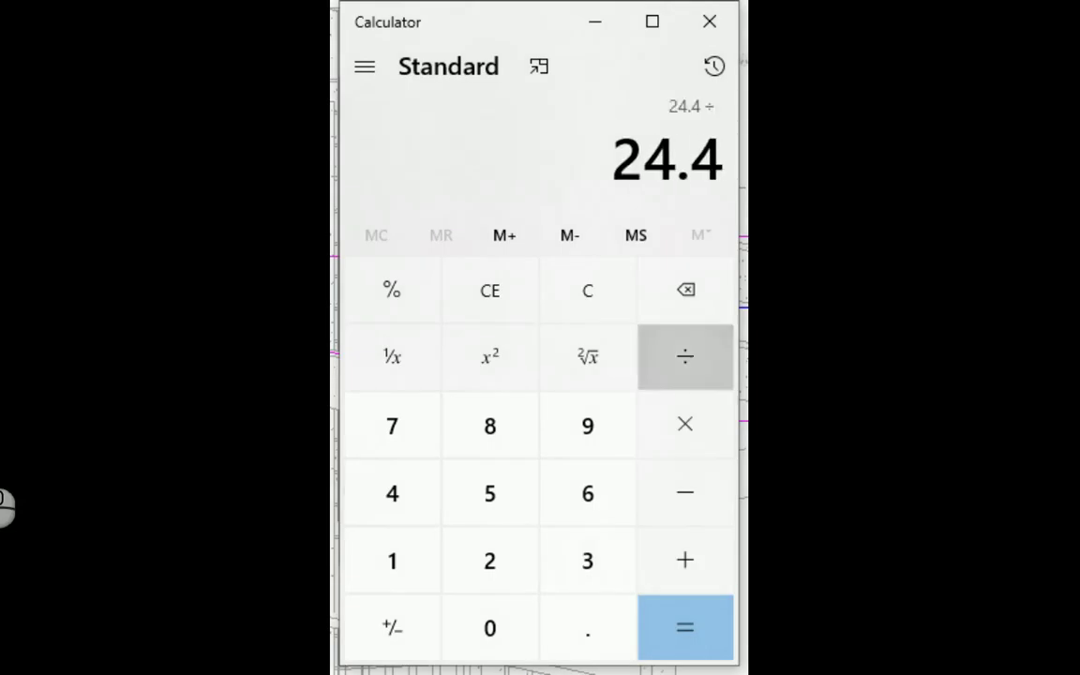
{"action": "type", "text": "12"}
{"action": "key", "text": "Return"}
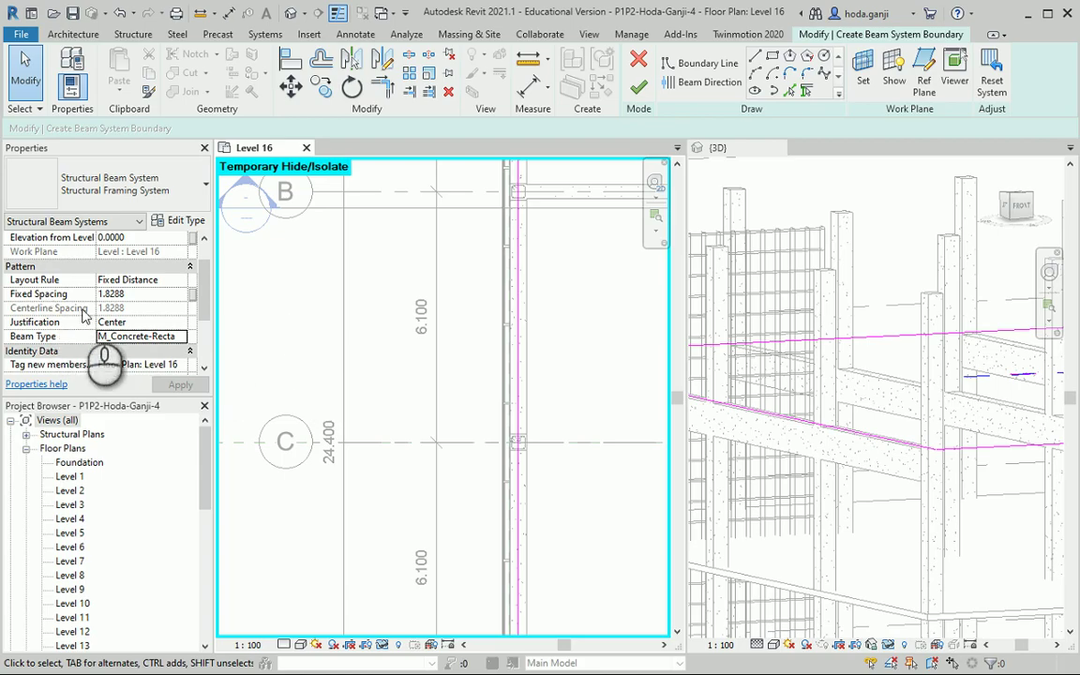
- Set the beam system's fixed spacing to 2.04 m and finish the sketch, keeping the M_Concrete-Rectangular Beam : 300 x 600mm type
{"action": "scroll", "coordinate": [375, 365], "scroll_direction": "down", "scroll_amount": 4}
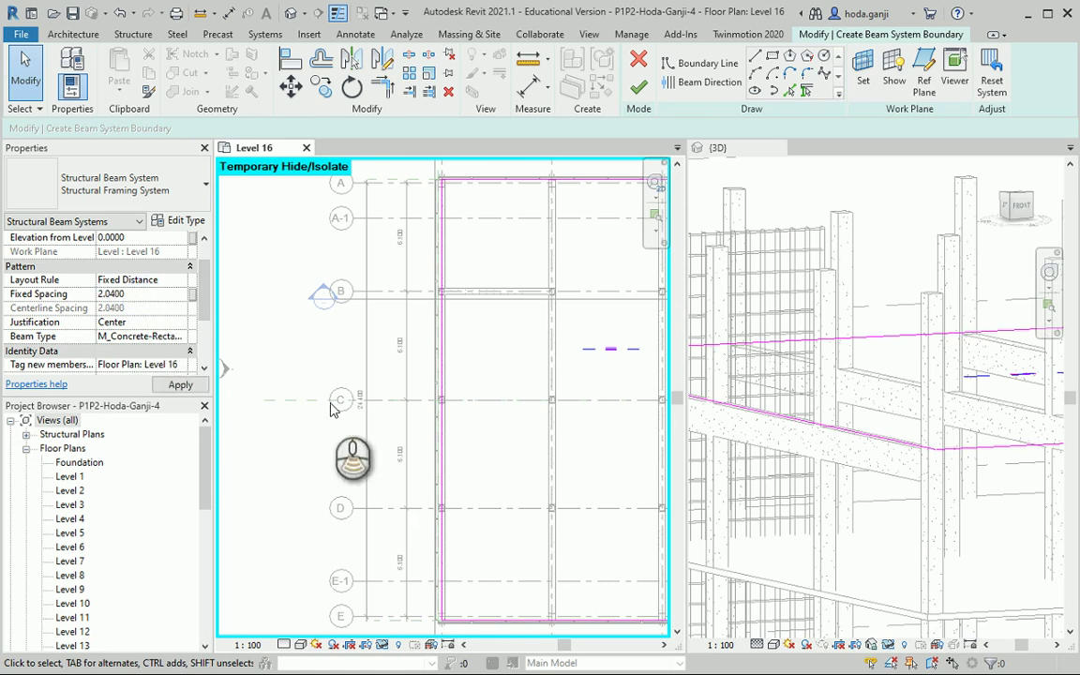
{"action": "scroll", "coordinate": [330, 402], "scroll_direction": "up", "scroll_amount": 3}
{"action": "scroll", "coordinate": [514, 386], "scroll_direction": "down", "scroll_amount": 3}
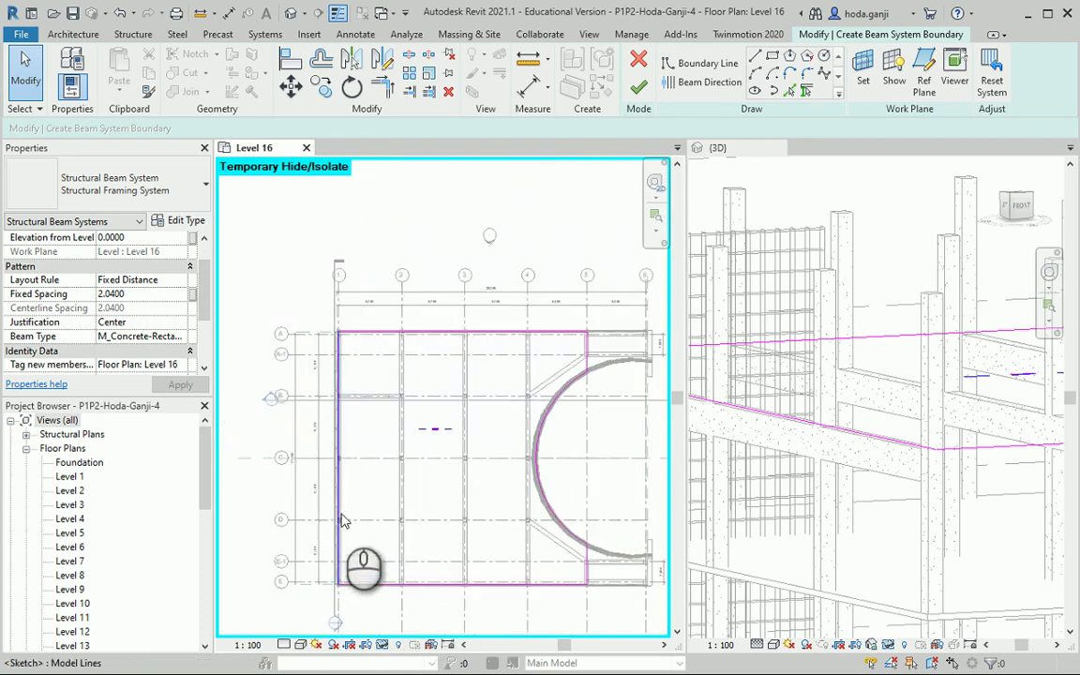
{"action": "scroll", "coordinate": [462, 479], "scroll_direction": "down", "scroll_amount": 2}
{"action": "scroll", "coordinate": [359, 441], "scroll_direction": "down", "scroll_amount": 1}
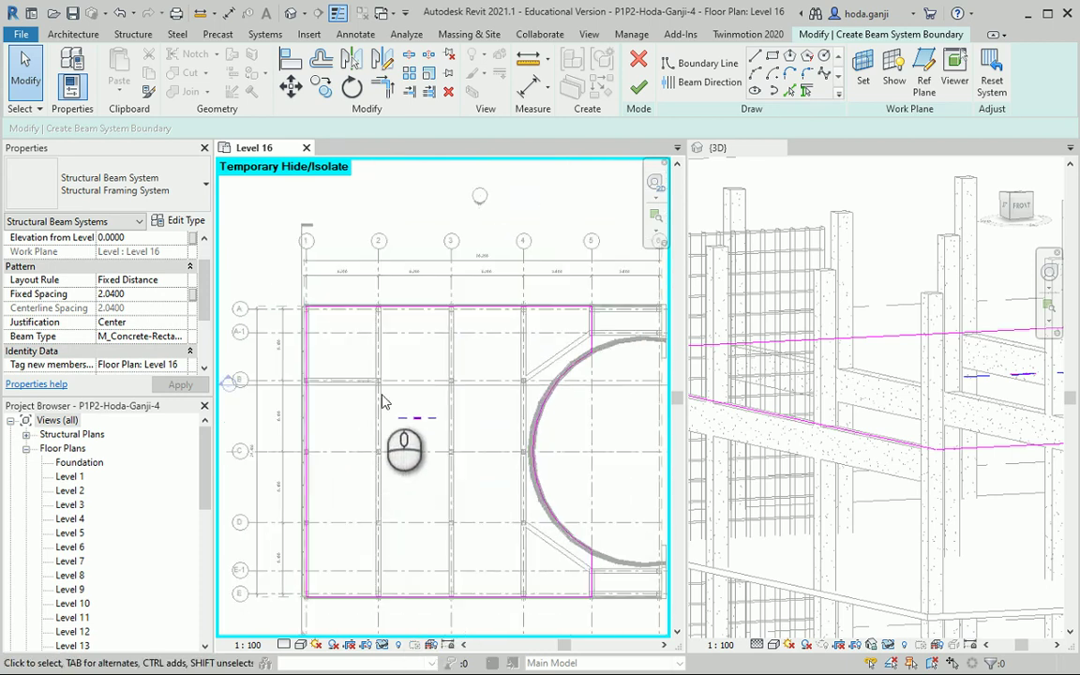
{"action": "left_click", "coordinate": [176, 339]}
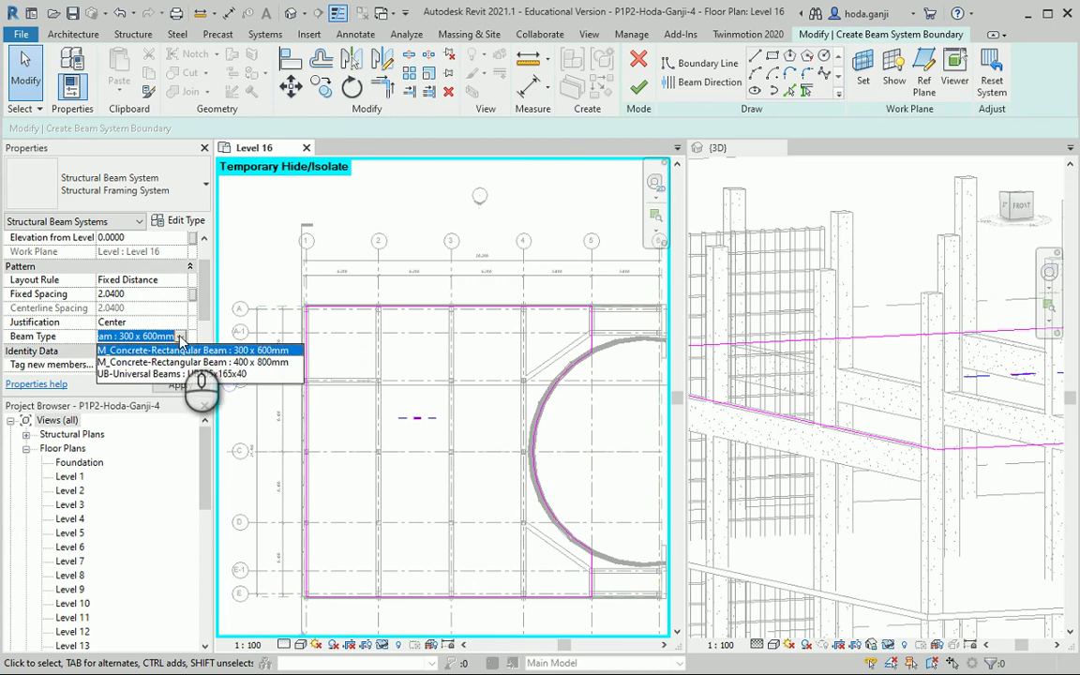
{"action": "left_click", "coordinate": [177, 343]}
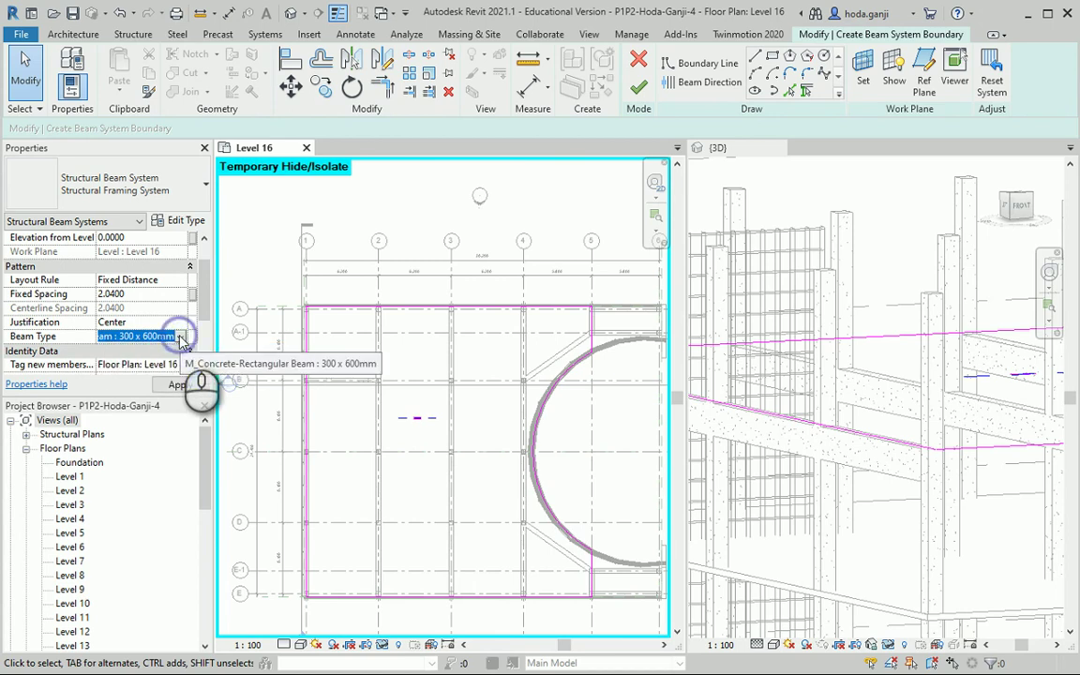
{"action": "left_click", "coordinate": [640, 90]}
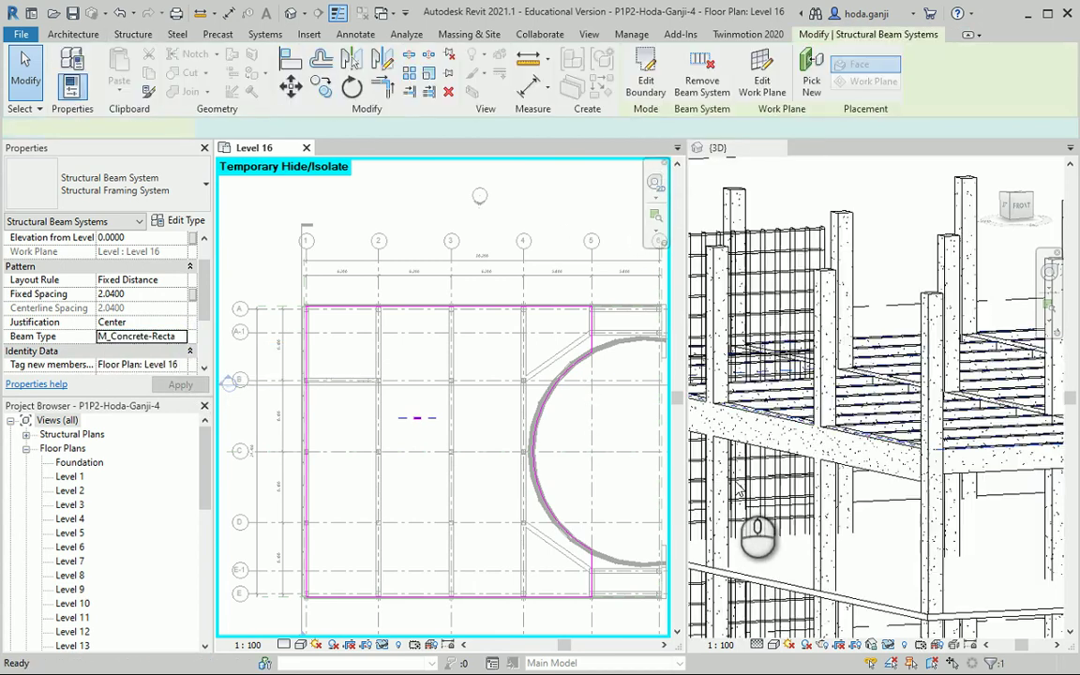
- Examine the Level 16 beam system and its beam ends along the curved edge in the 3D view
{"action": "scroll", "coordinate": [810, 472], "scroll_direction": "down", "scroll_amount": 5}
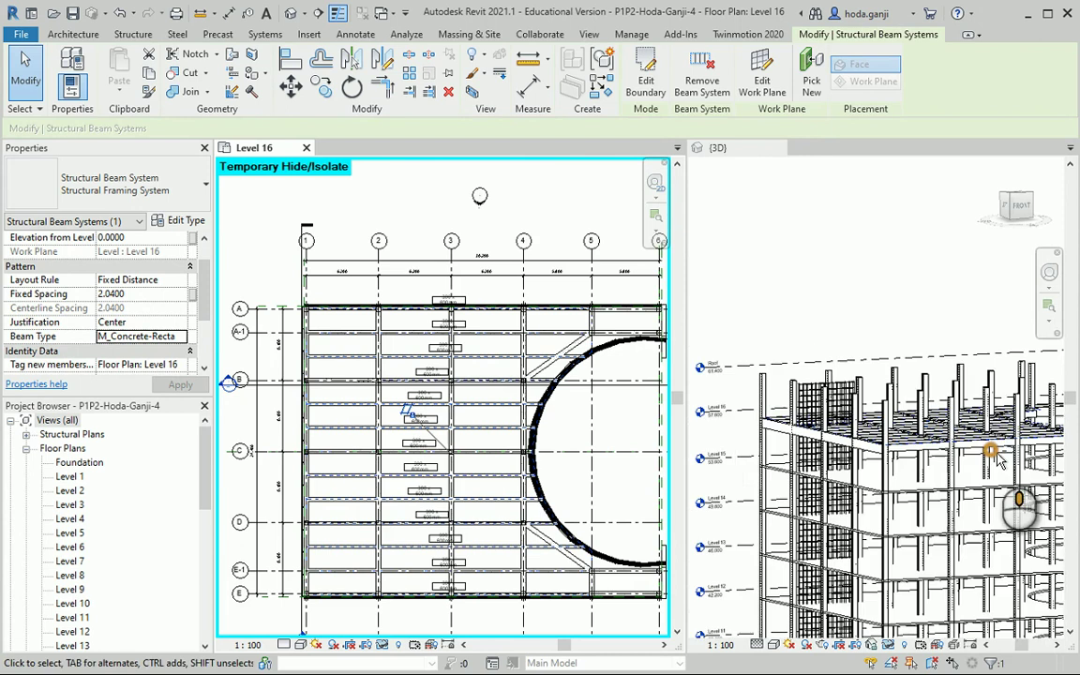
{"action": "middle_click_drag", "start_coordinate": [934, 485], "coordinate": [786, 393], "text": "shift"}
{"action": "key", "text": "Escape"}
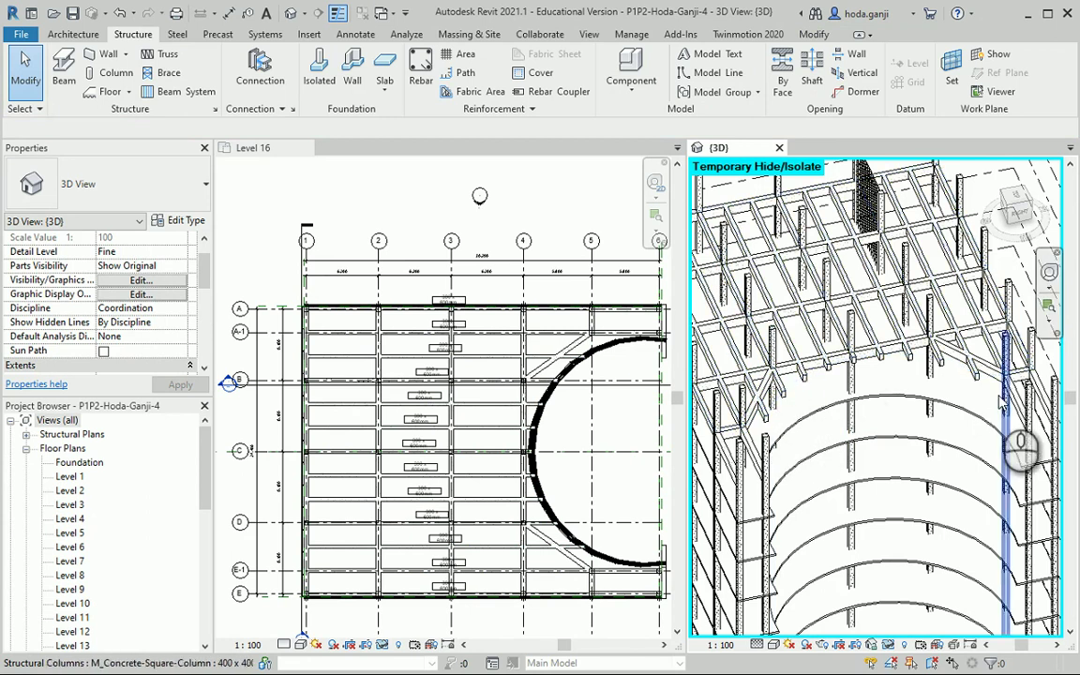
{"action": "scroll", "coordinate": [825, 412], "scroll_direction": "up", "scroll_amount": 5}
- Start a second sketched beam system on Level 16 and pick the grid A beam between grids 5 and 6 and the short grid 5 beam as supports
{"action": "left_click", "coordinate": [420, 353]}
{"action": "scroll", "coordinate": [394, 403], "scroll_direction": "up", "scroll_amount": 5}
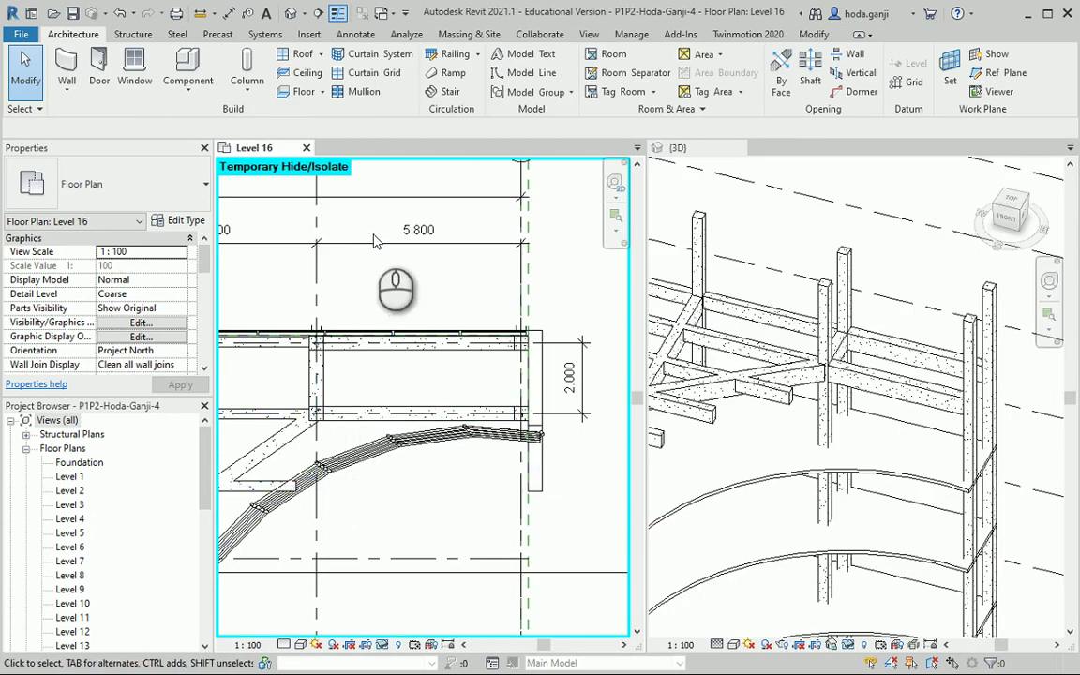
{"action": "left_click", "coordinate": [133, 34]}
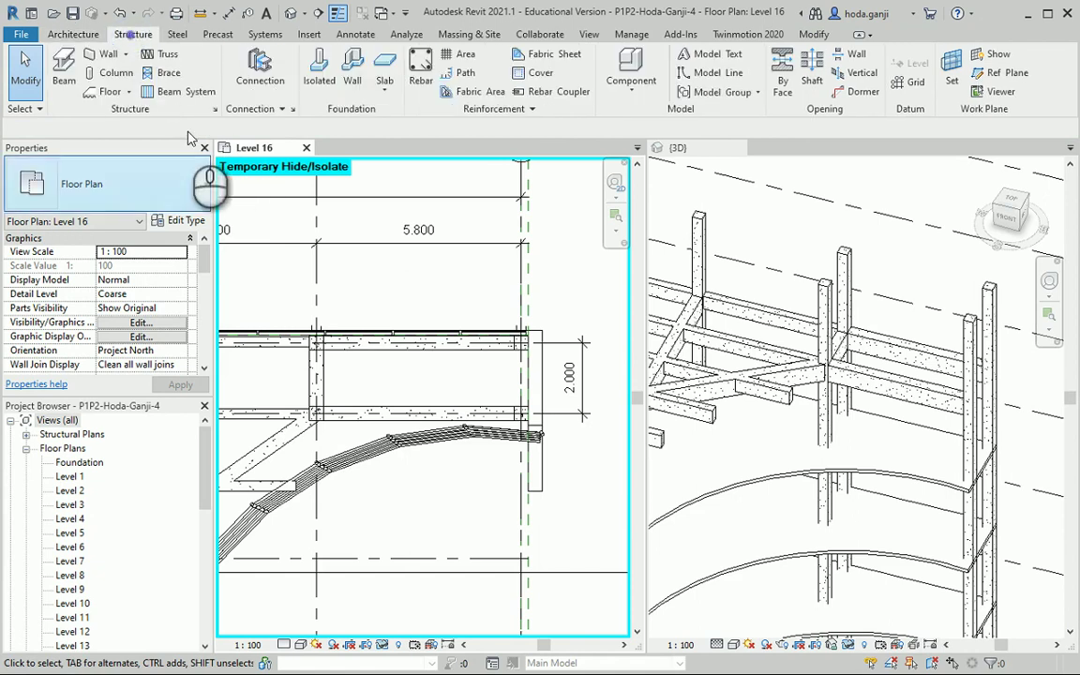
{"action": "left_click", "coordinate": [181, 82]}
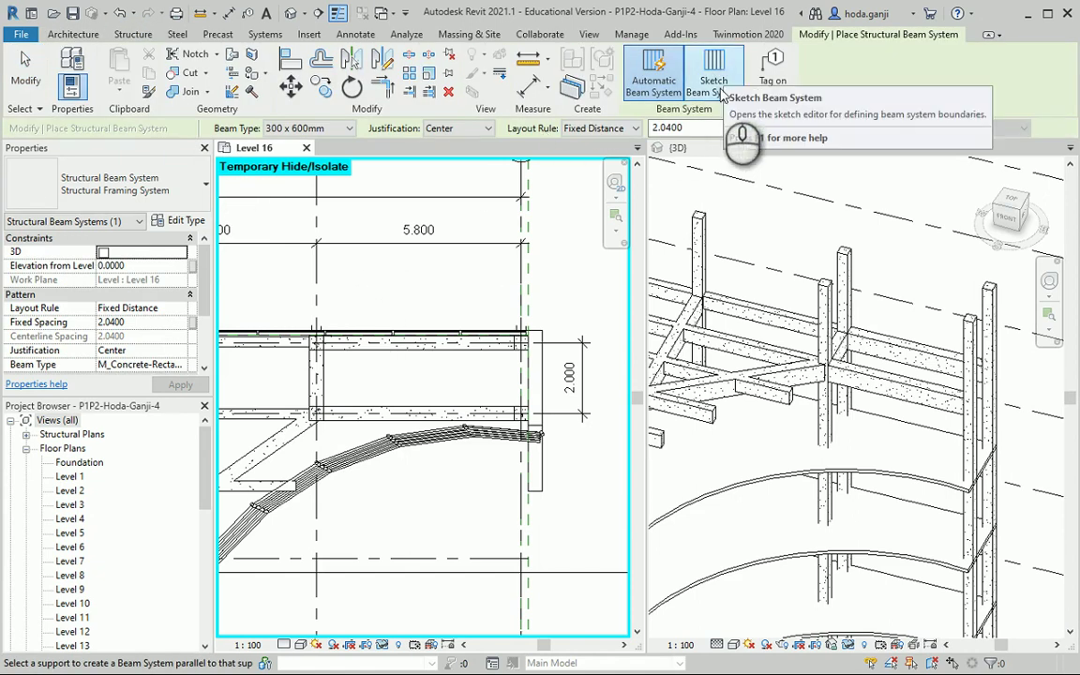
{"action": "left_click", "coordinate": [712, 75]}
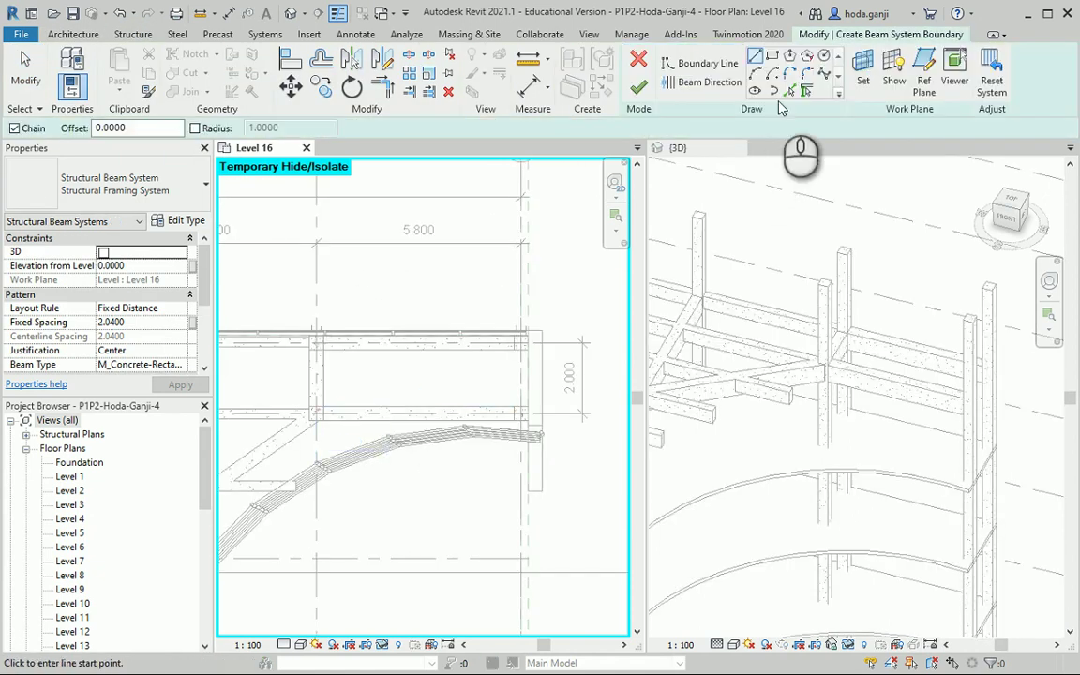
{"action": "left_click", "coordinate": [806, 91]}
{"action": "left_click", "coordinate": [412, 342]}
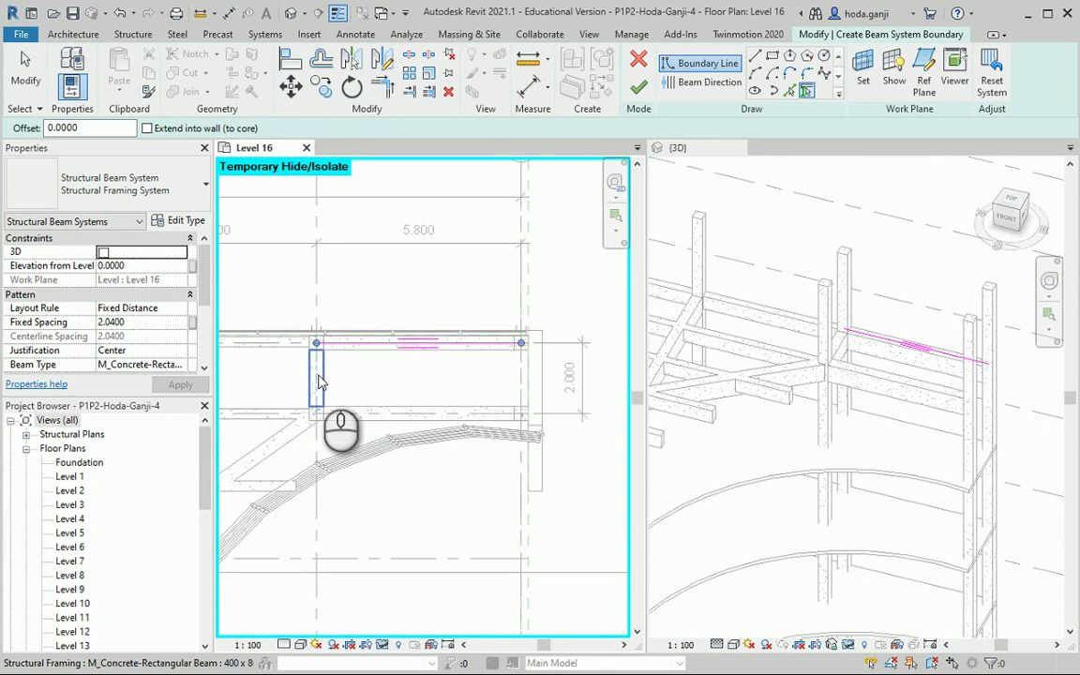
{"action": "left_click", "coordinate": [316, 380]}
- Add the floor's curved edge and grid 6 to the second beam system's boundary with Pick Lines
{"action": "left_click", "coordinate": [791, 91]}
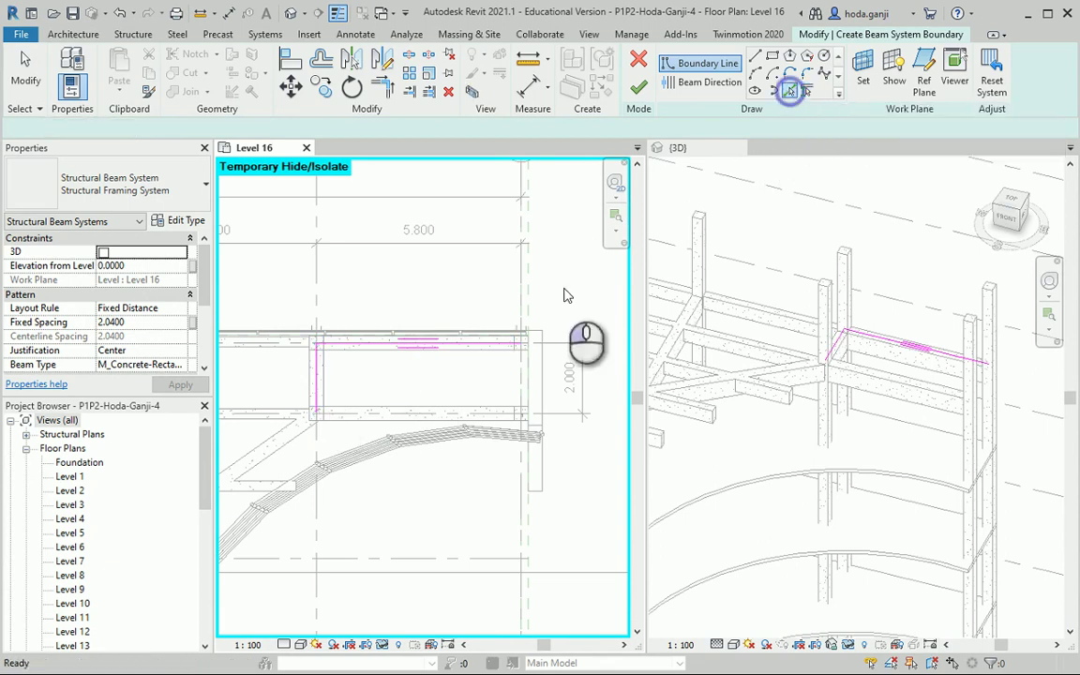
{"action": "left_click", "coordinate": [380, 448]}
{"action": "left_click", "coordinate": [521, 385]}
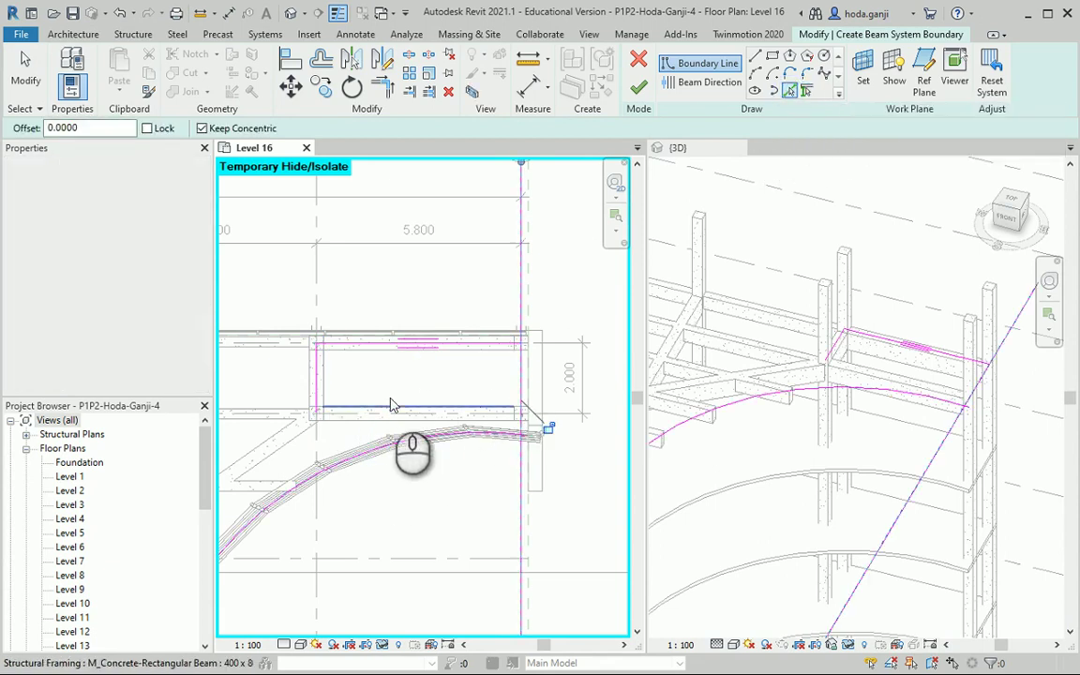
- Trim the second beam system's boundary lines into a closed loop between grid A, grid 6, the curved edge and grid 5
{"action": "left_click", "coordinate": [382, 86]}
{"action": "left_click", "coordinate": [497, 365]}
{"action": "left_click", "coordinate": [514, 367]}
{"action": "left_click", "coordinate": [521, 404]}
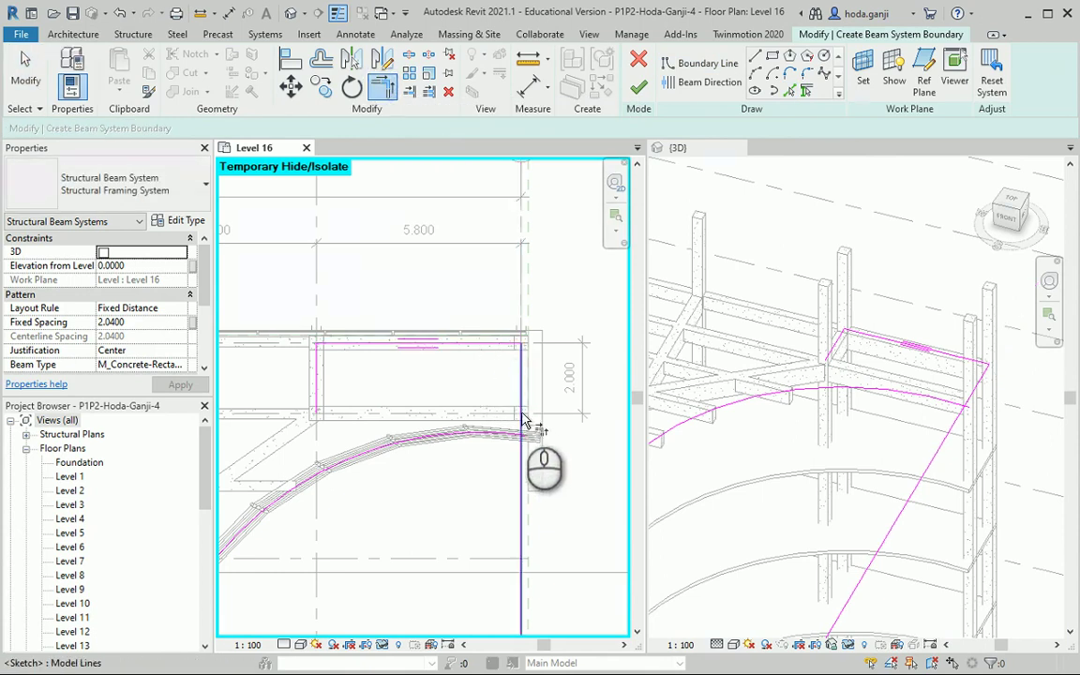
{"action": "left_click", "coordinate": [502, 429]}
{"action": "left_click", "coordinate": [339, 445]}
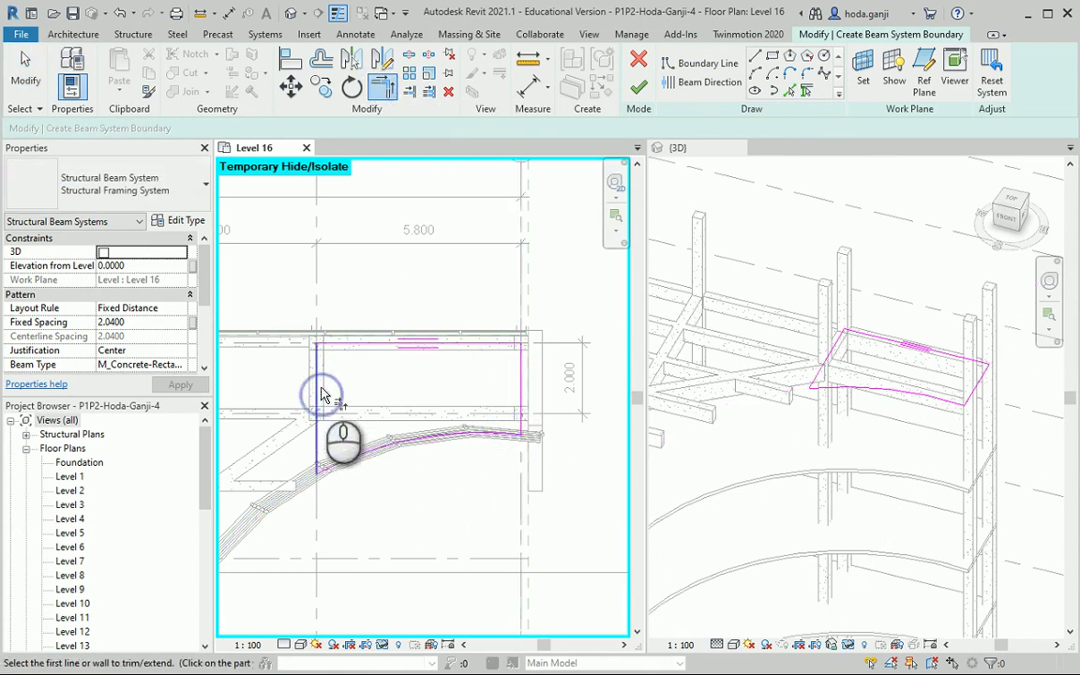
{"action": "left_click", "coordinate": [341, 343]}
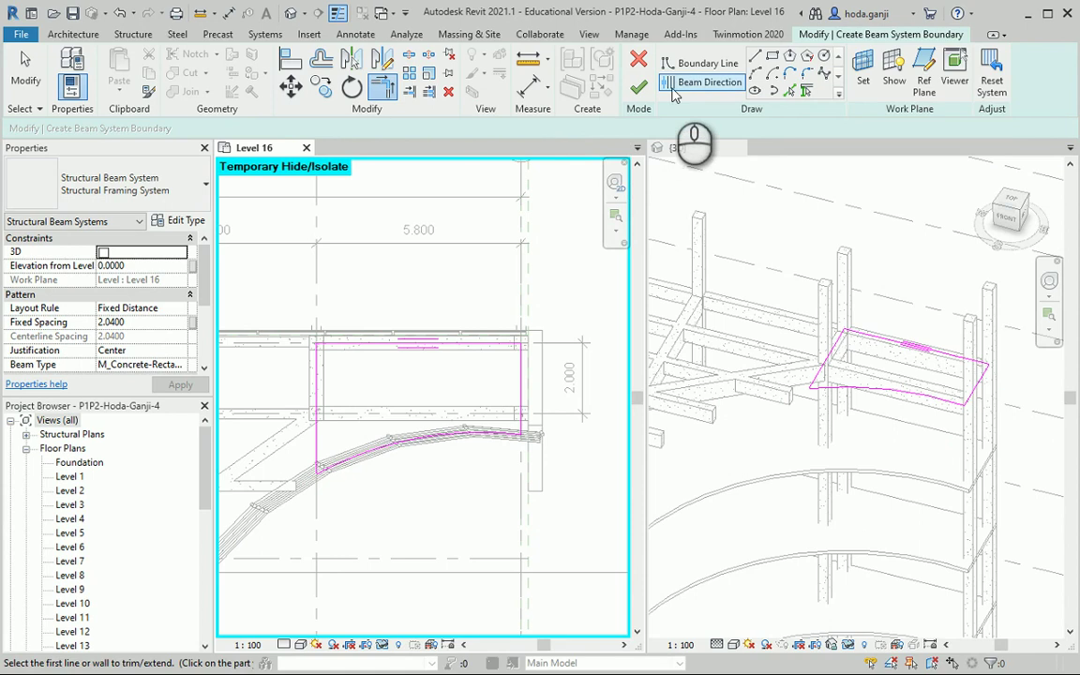
- Sketch the second beam system's beam direction parallel to grid 5 and finish the beam system between grids 5 and 6
{"action": "left_click", "coordinate": [712, 81]}
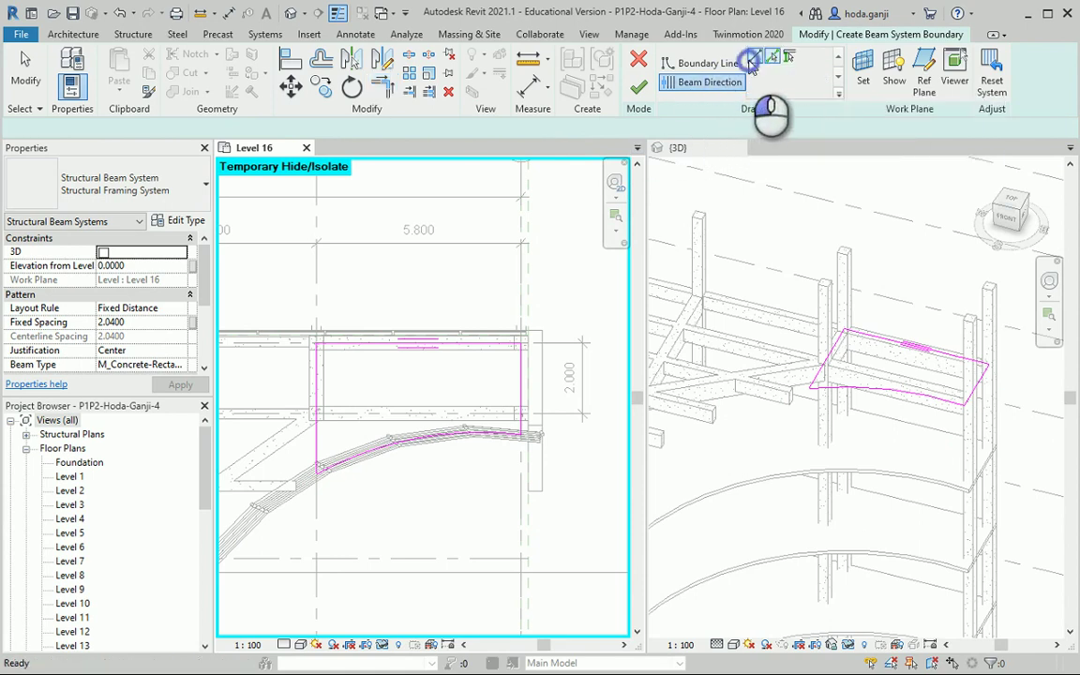
{"action": "left_click", "coordinate": [379, 396]}
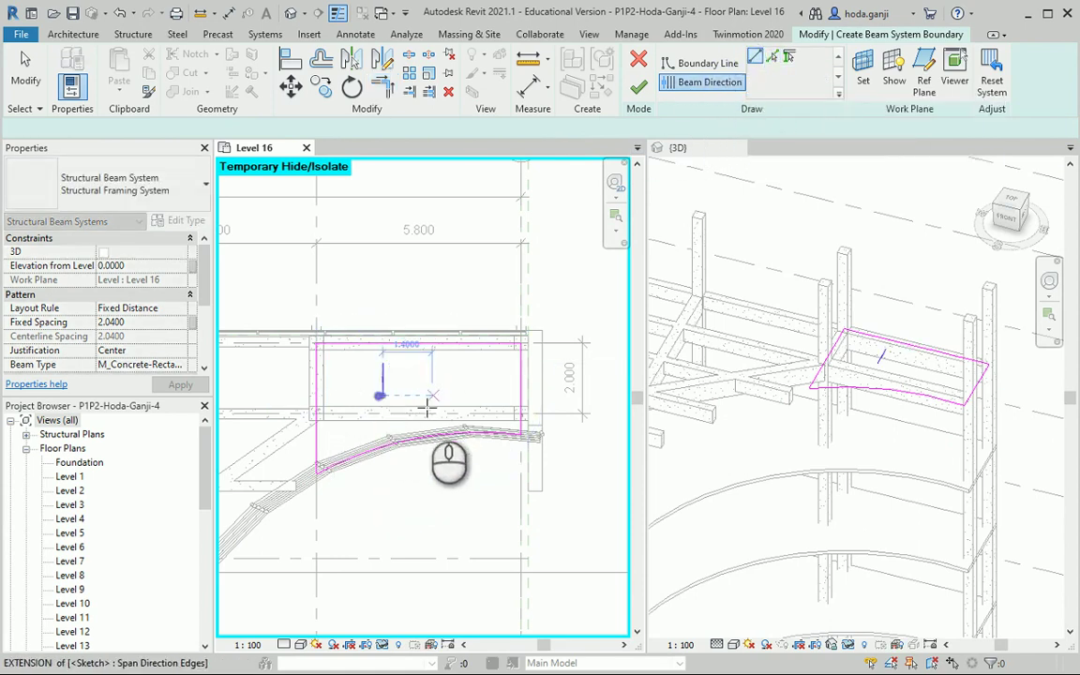
{"action": "key", "text": "Escape"}
{"action": "key", "text": "Escape"}
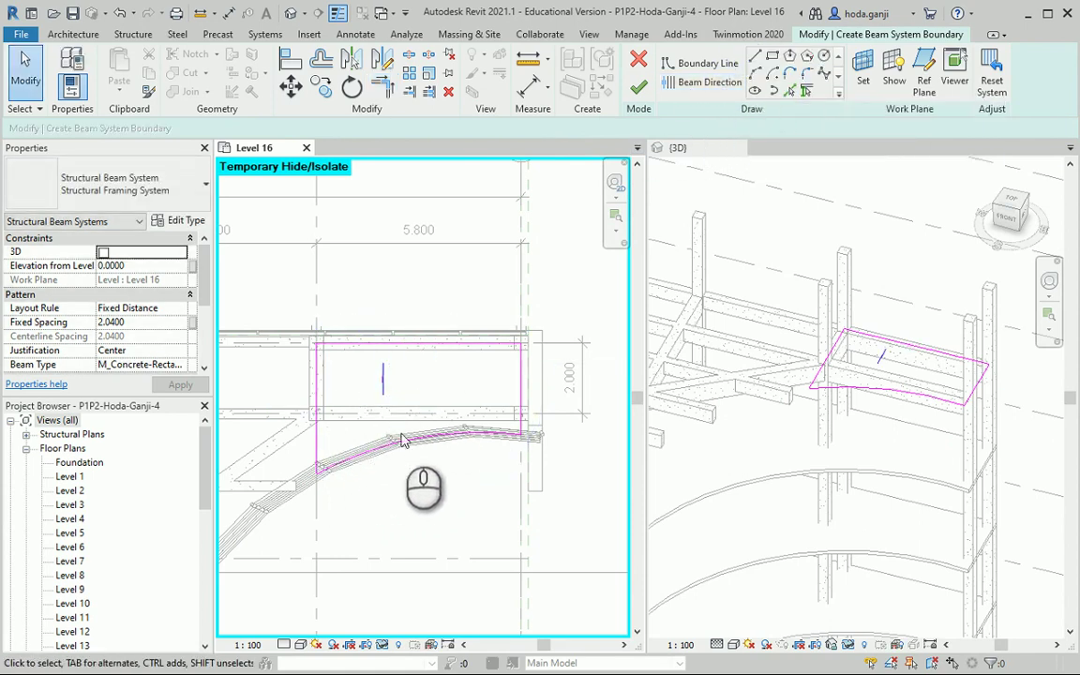
{"action": "scroll", "coordinate": [497, 251], "scroll_direction": "down", "scroll_amount": 1}
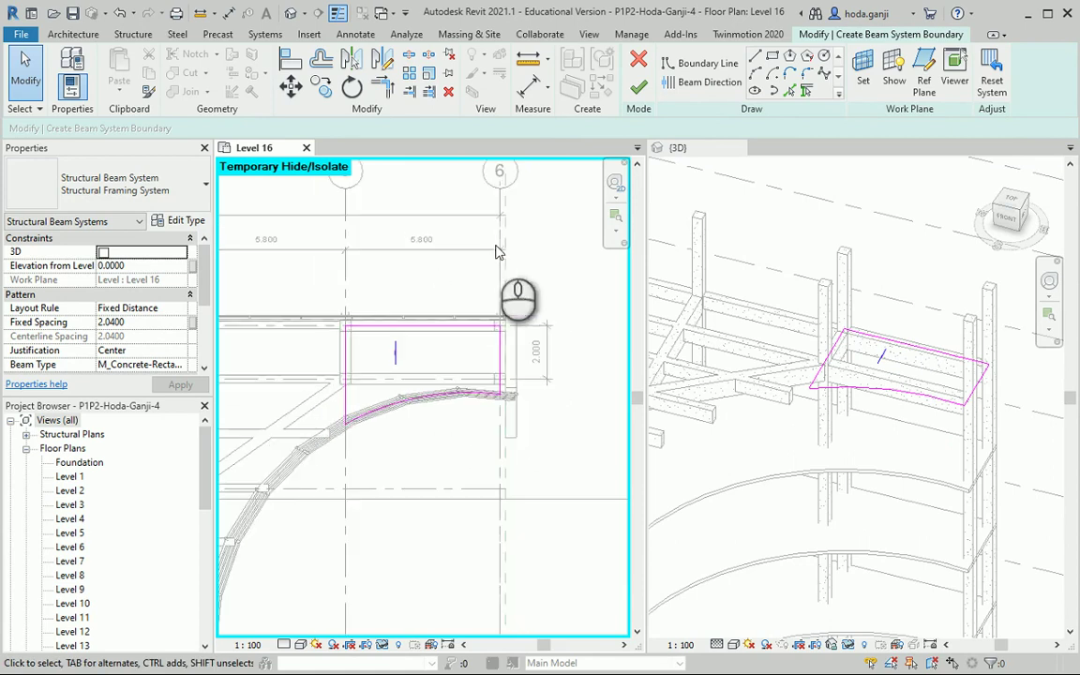
{"action": "left_click", "coordinate": [639, 88]}
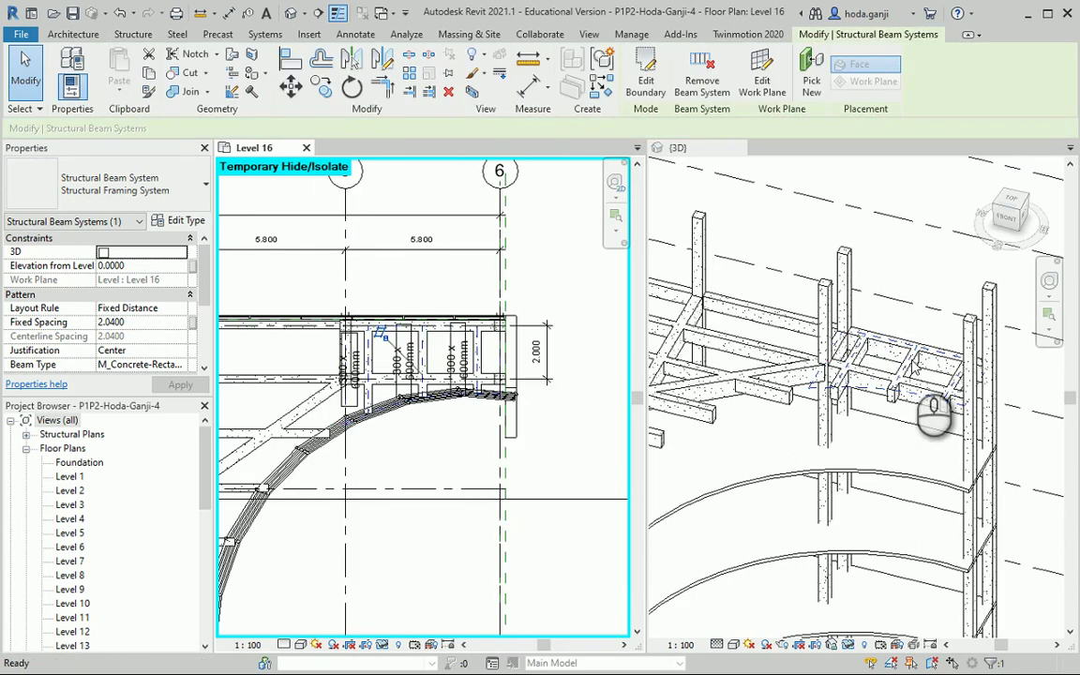
{"action": "left_click", "coordinate": [533, 323]}
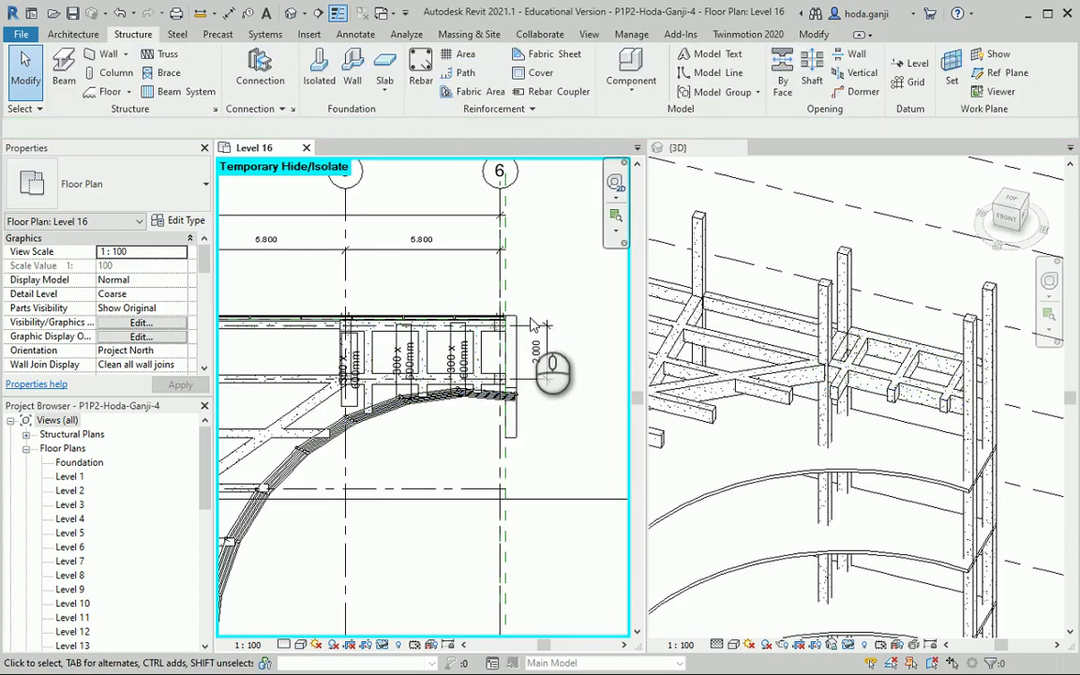
- Mirror a copy of the beam system between grids 5 and 6 about the reference plane along grid C
{"action": "left_click", "coordinate": [484, 359]}
{"action": "key", "text": "Escape"}
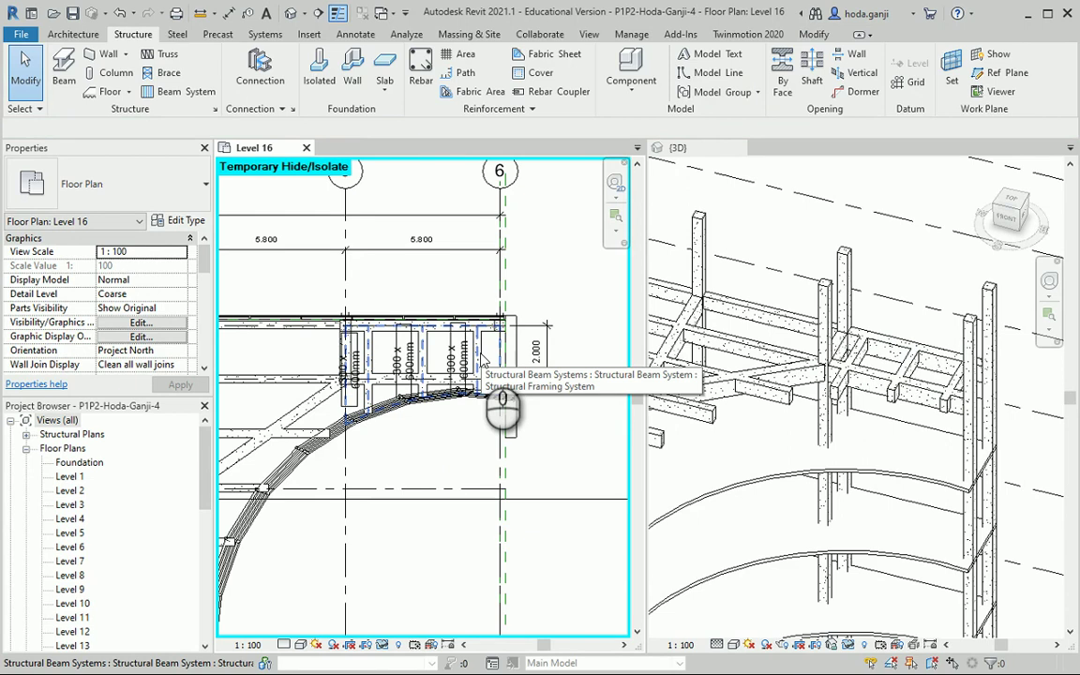
{"action": "left_click", "coordinate": [484, 359]}
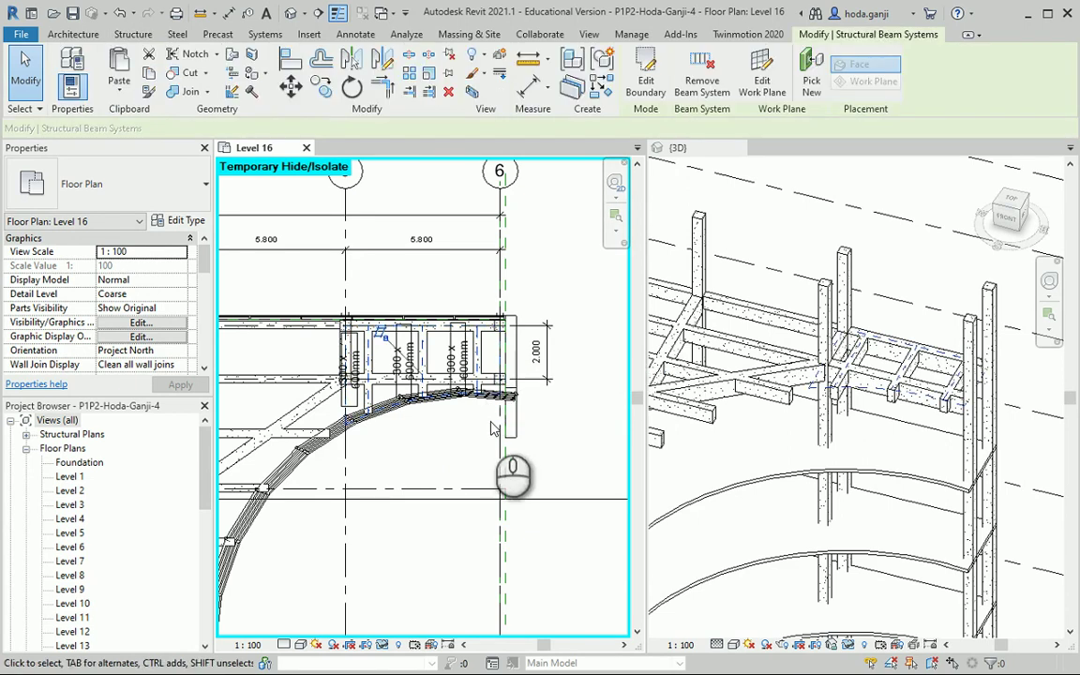
{"action": "scroll", "coordinate": [525, 441], "scroll_direction": "down", "scroll_amount": 5}
{"action": "scroll", "coordinate": [267, 504], "scroll_direction": "up", "scroll_amount": 4}
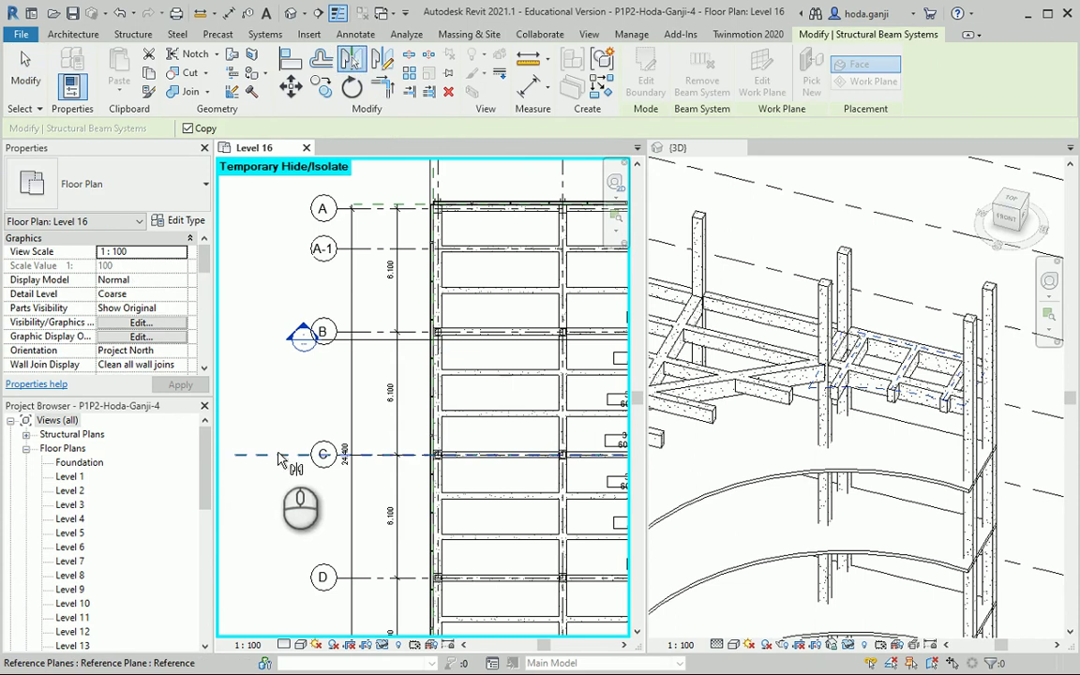
{"action": "scroll", "coordinate": [910, 420], "scroll_direction": "down", "scroll_amount": 4}
{"action": "scroll", "coordinate": [909, 419], "scroll_direction": "up", "scroll_amount": 3}
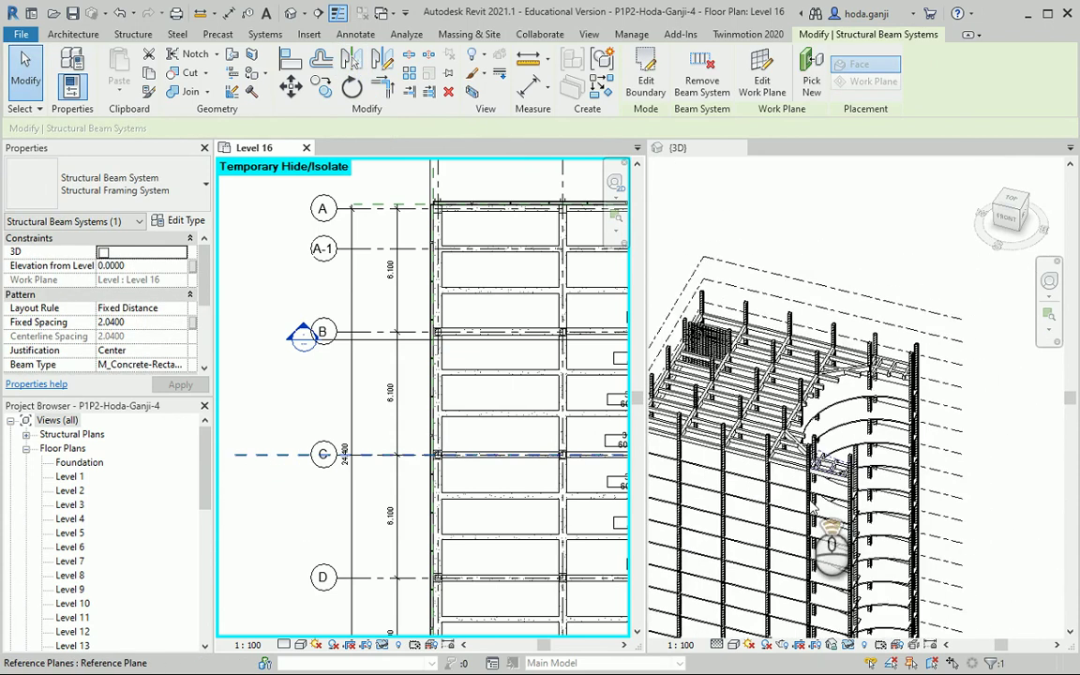
{"action": "key", "text": "Escape"}
{"action": "scroll", "coordinate": [368, 349], "scroll_direction": "down", "scroll_amount": 3}
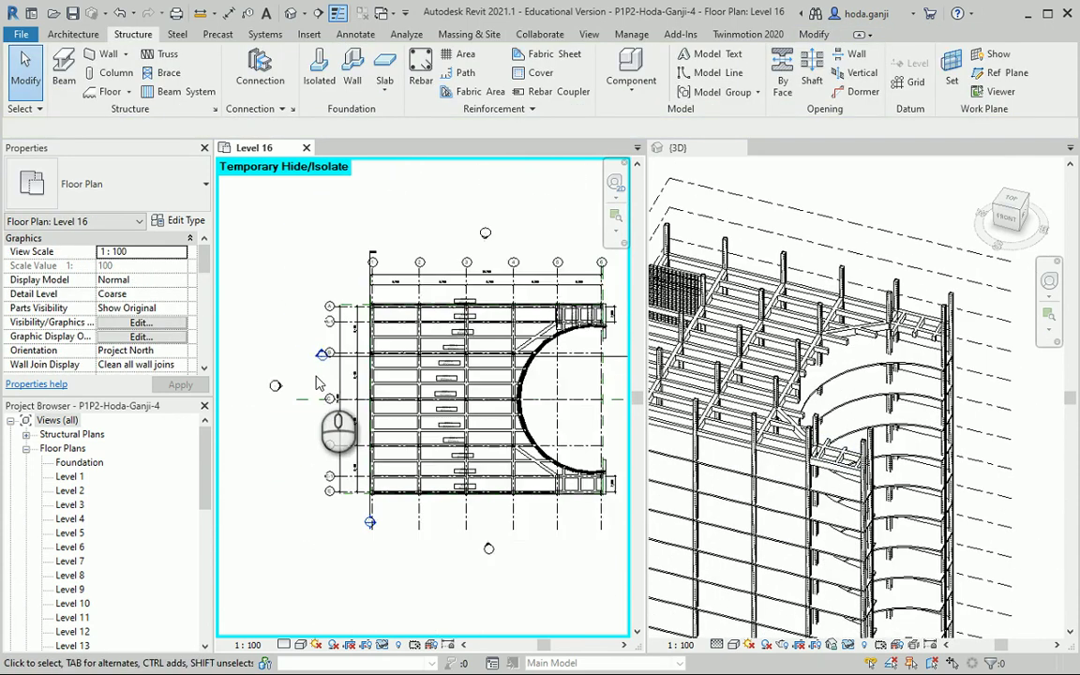
{"action": "scroll", "coordinate": [536, 386], "scroll_direction": "up", "scroll_amount": 2}
{"action": "left_click", "coordinate": [577, 340]}
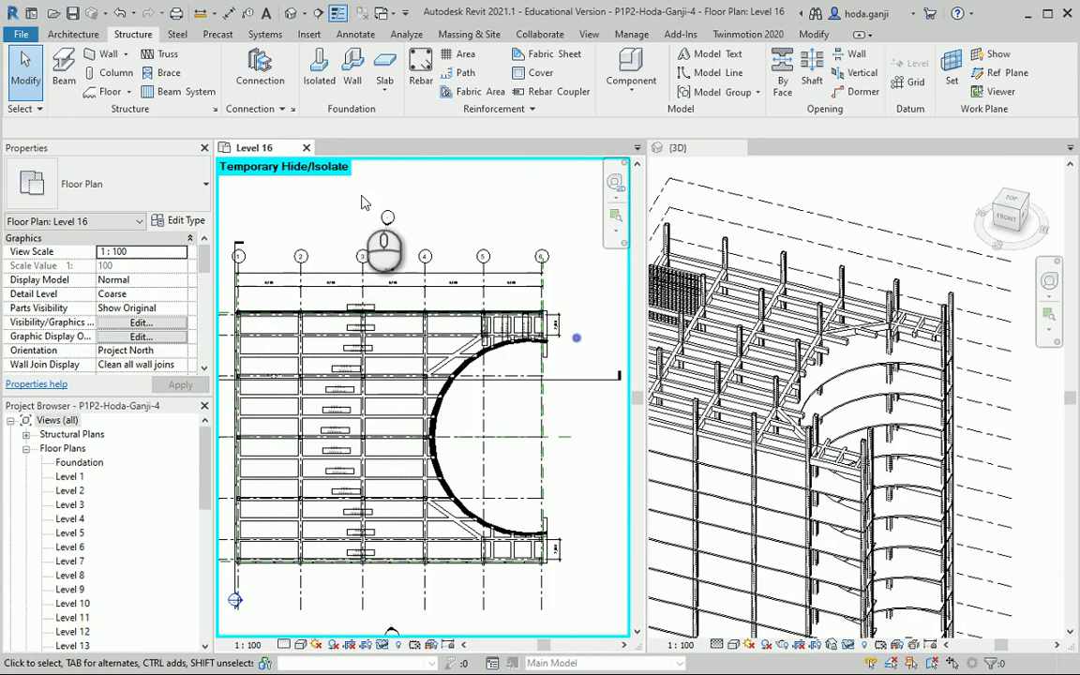
- Close the Level 16 floor plan and examine the framing around the curved edge in the 3D view
{"action": "left_click", "coordinate": [305, 148]}
{"action": "scroll", "coordinate": [668, 413], "scroll_direction": "down", "scroll_amount": 3}
{"action": "middle_click_drag", "start_coordinate": [668, 412], "coordinate": [427, 426], "text": "shift"}
{"action": "scroll", "coordinate": [419, 423], "scroll_direction": "up", "scroll_amount": 8}
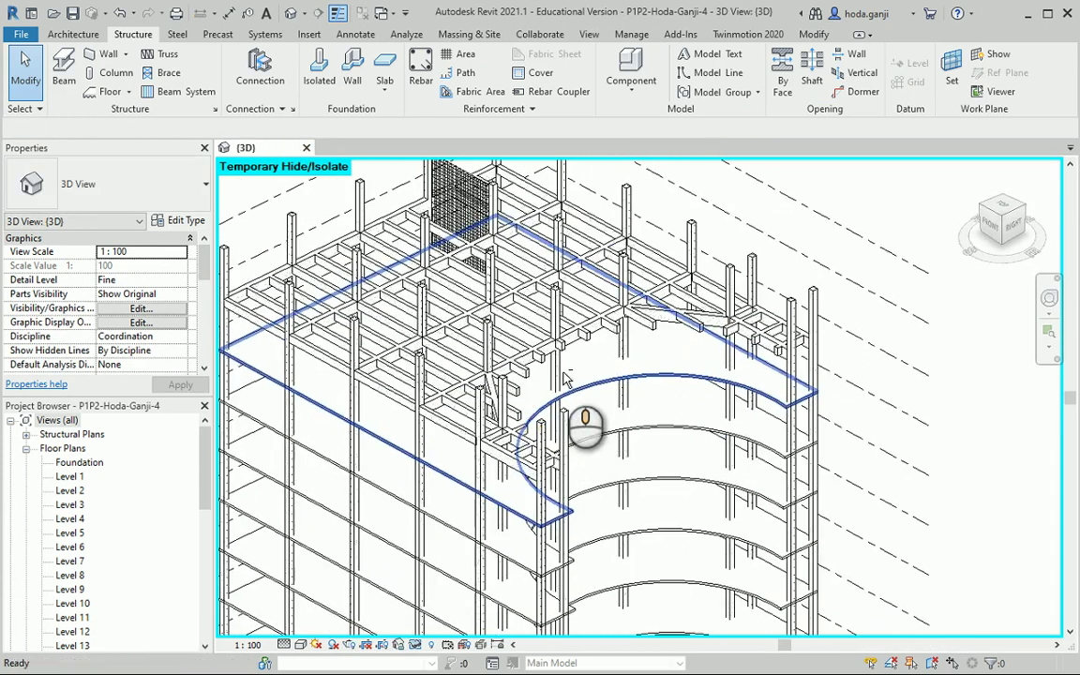